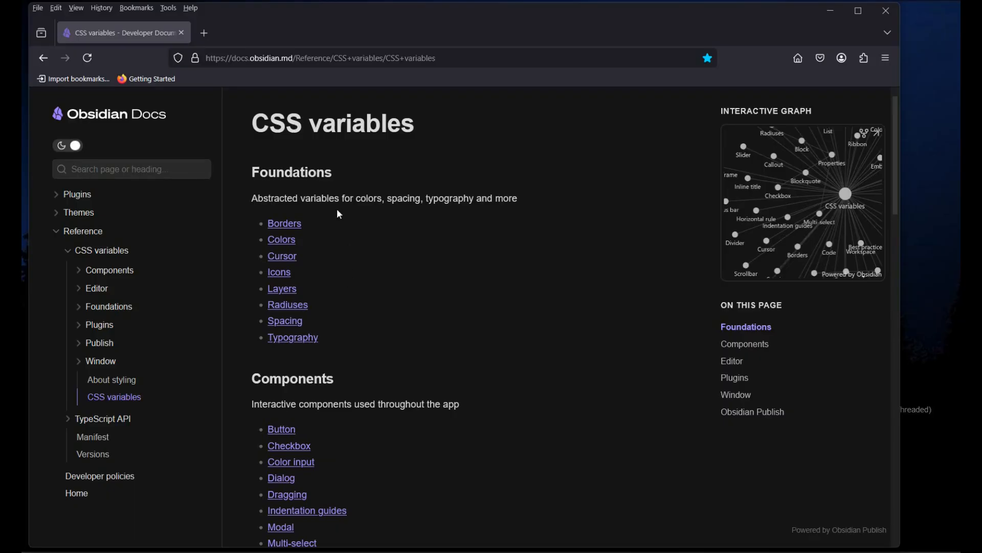
Step: Find Horizontal rule among the Editor entries on the CSS variables reference page and open it
scroll(343, 349, "down", 8)
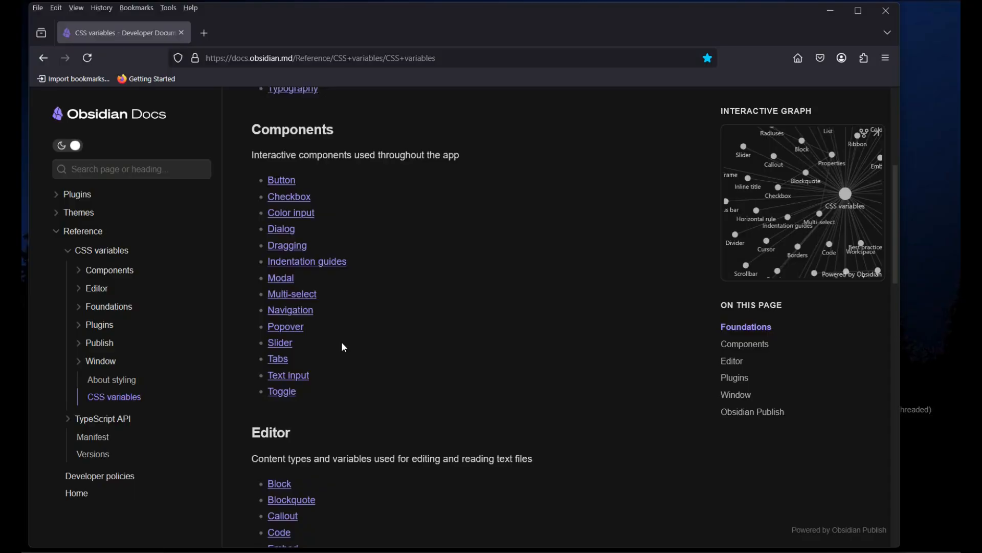
scroll(344, 347, "up", 4)
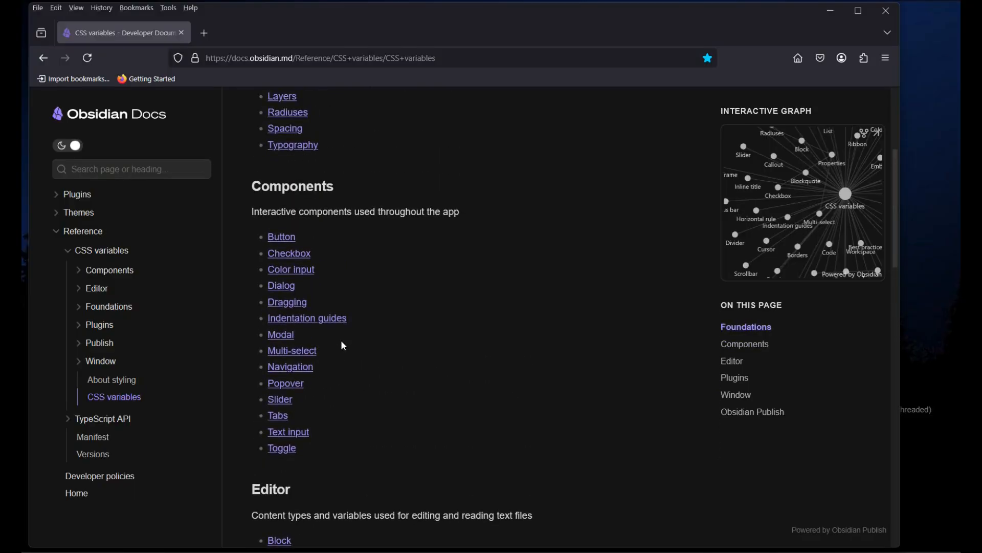
scroll(343, 346, "down", 5)
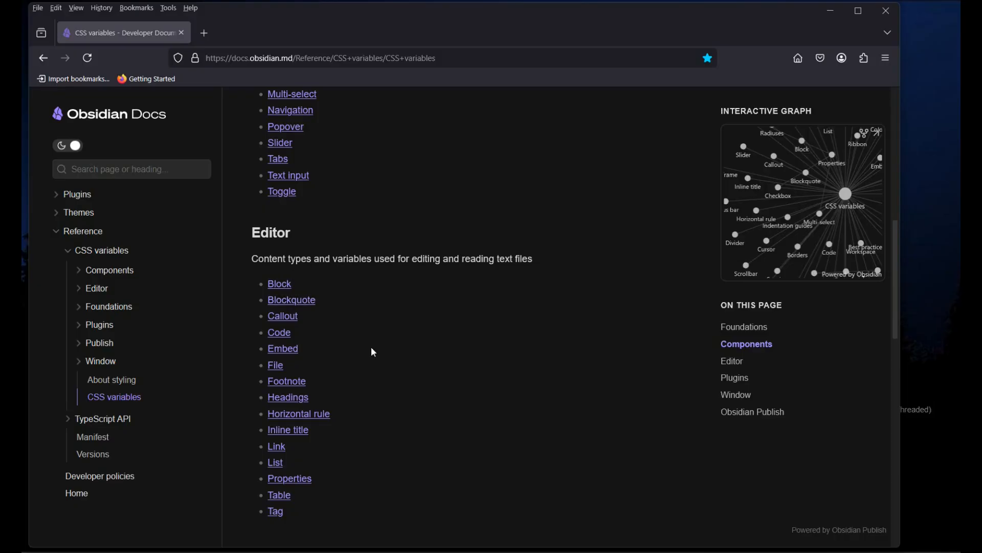
left_click(305, 419)
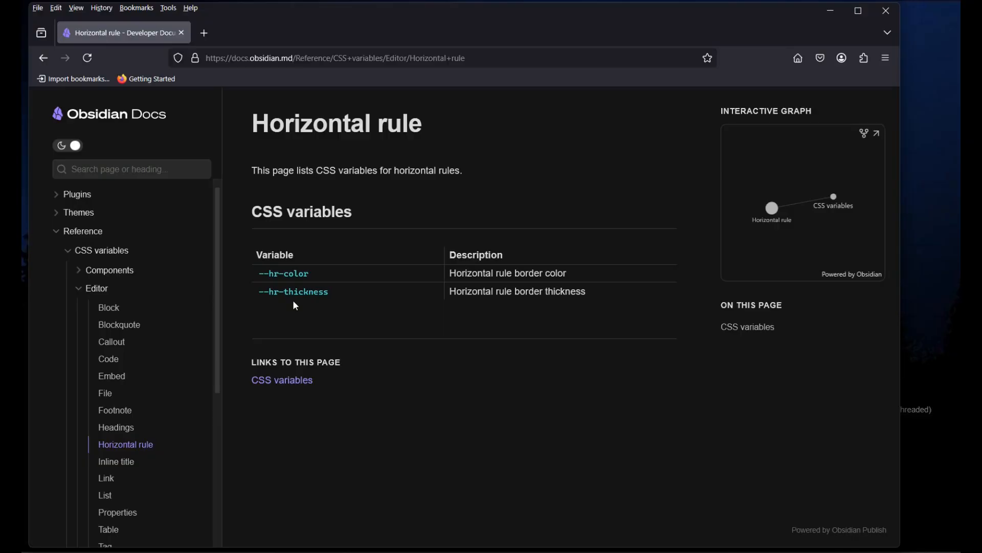
Step: Return to the CSS variables overview, look through its Components and Editor sections, and open the Link page
scroll(147, 324, "down", 1)
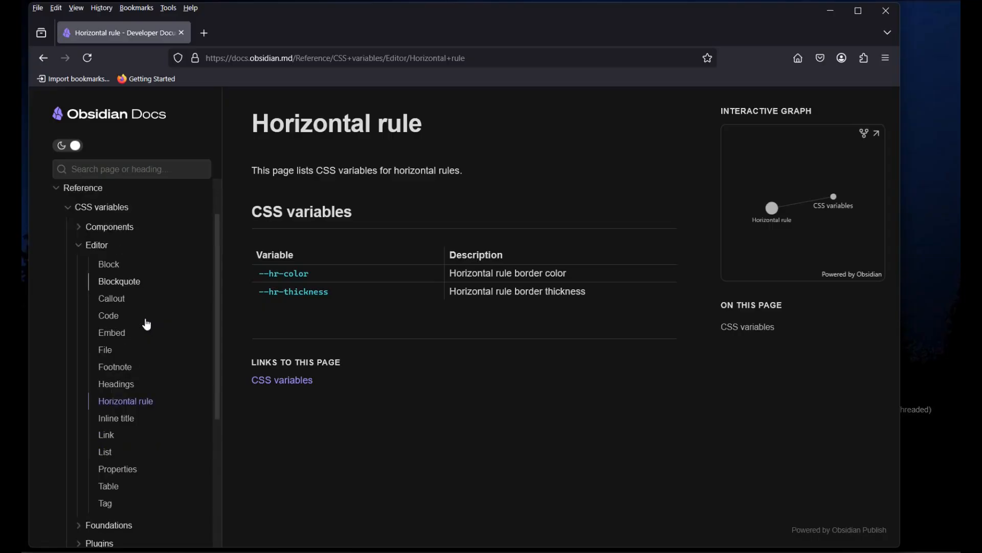
scroll(146, 324, "down", 2)
scroll(147, 324, "up", 3)
key("alt+Left")
scroll(429, 266, "down", 3)
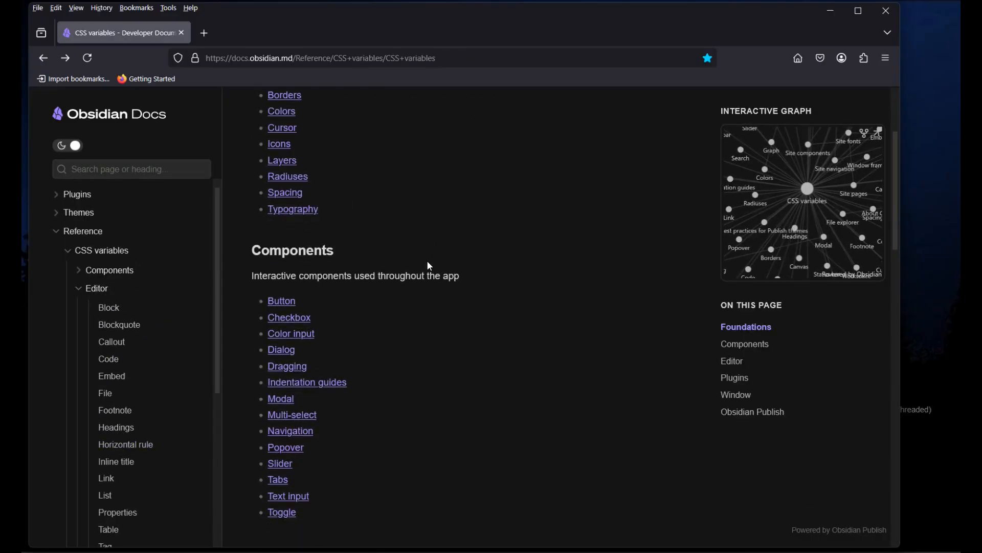
scroll(429, 266, "down", 2)
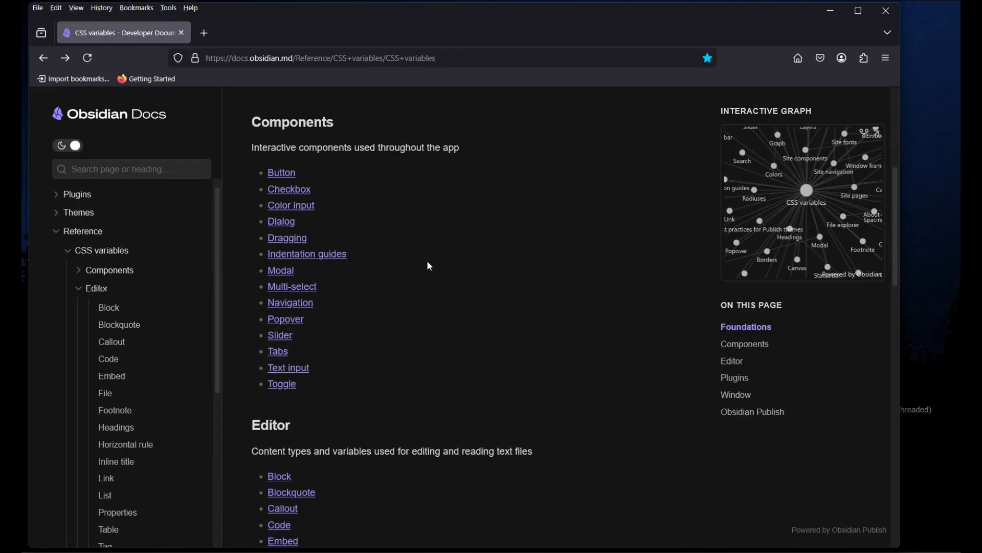
scroll(429, 266, "down", 5)
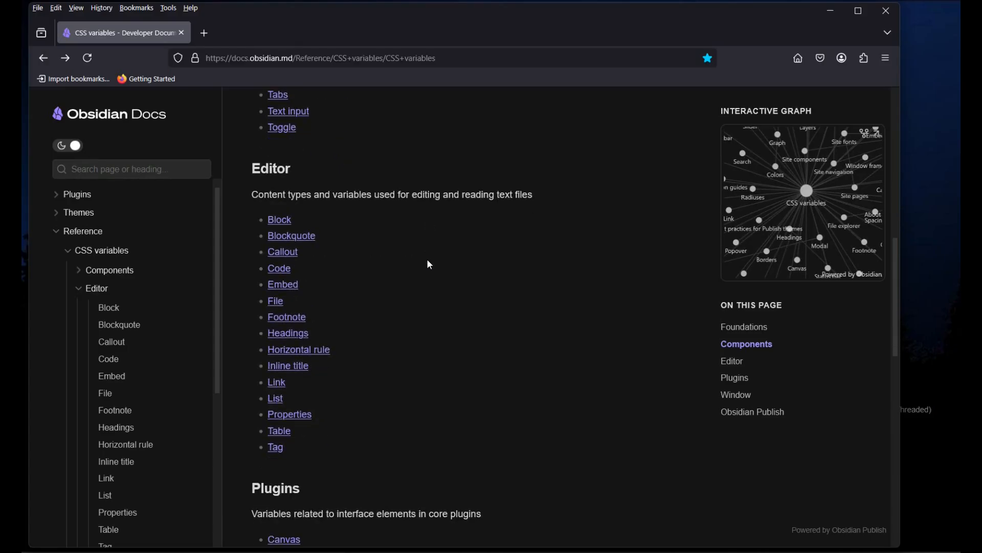
scroll(429, 264, "down", 1)
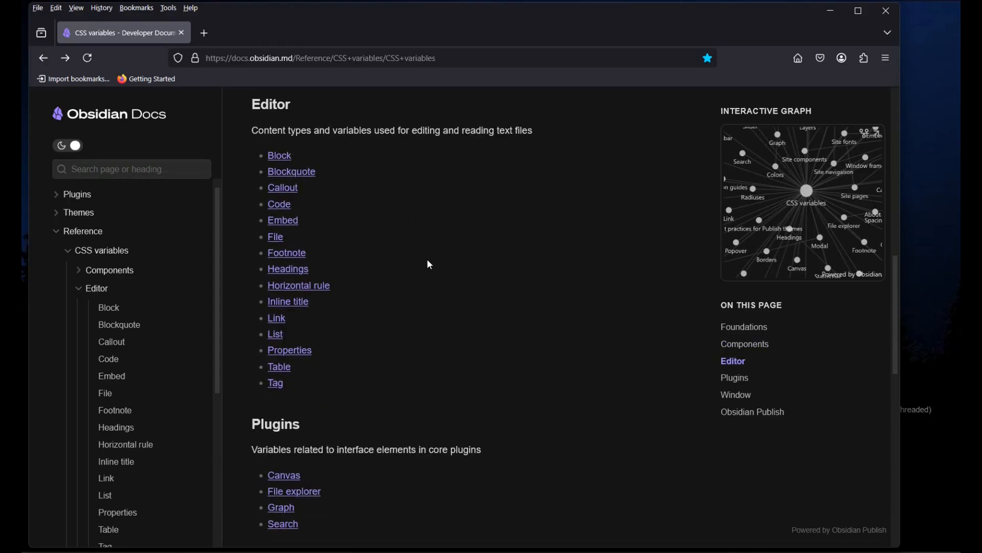
left_click(277, 318)
scroll(429, 273, "down", 1)
scroll(429, 273, "down", 2)
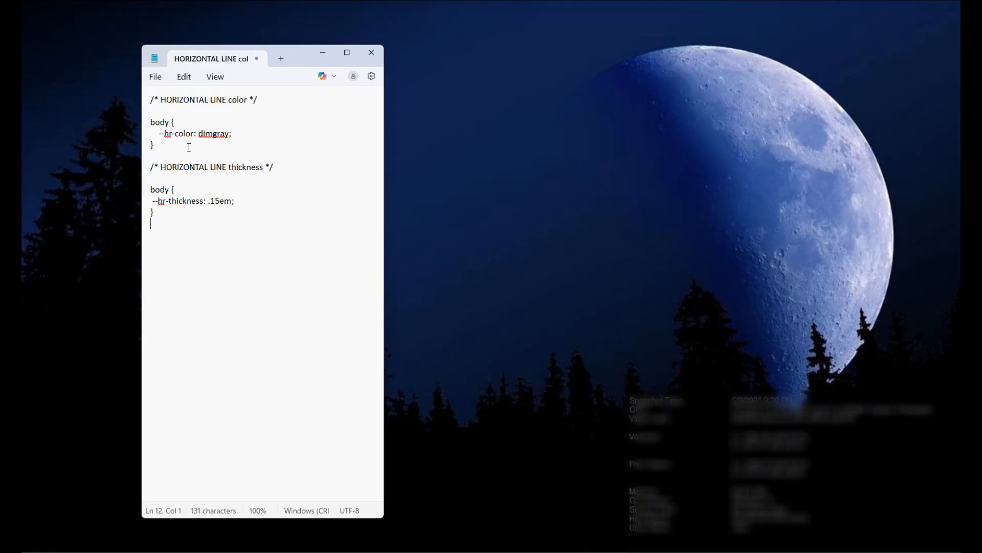
Step: Save the horizontal line snippet as HR-color-thickness.css in the test vault's snippets folder
left_click(156, 78)
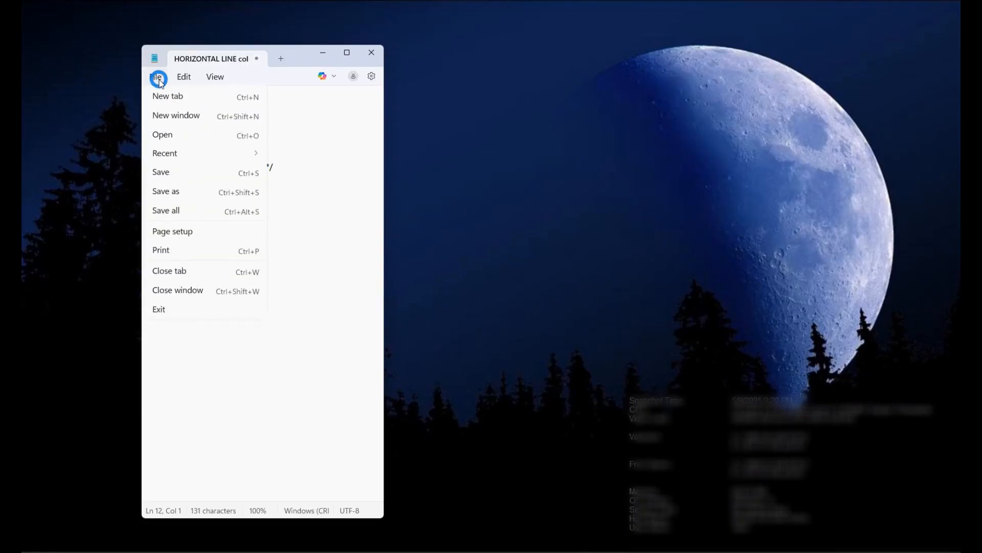
left_click(167, 197)
key("End")
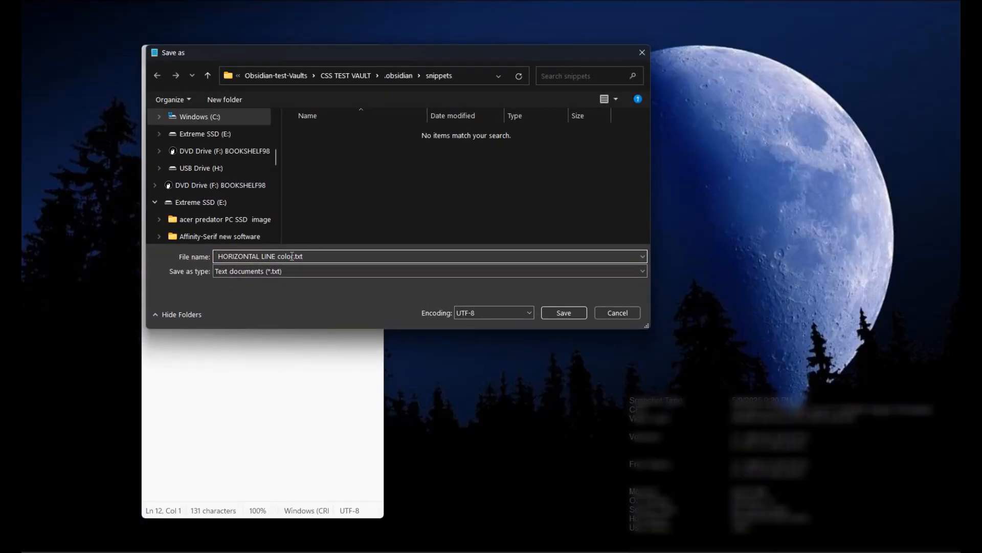
left_click(294, 256)
key("shift+Home")
type("HR-color-thickness")
left_click_drag(290, 255, 278, 256)
type("css")
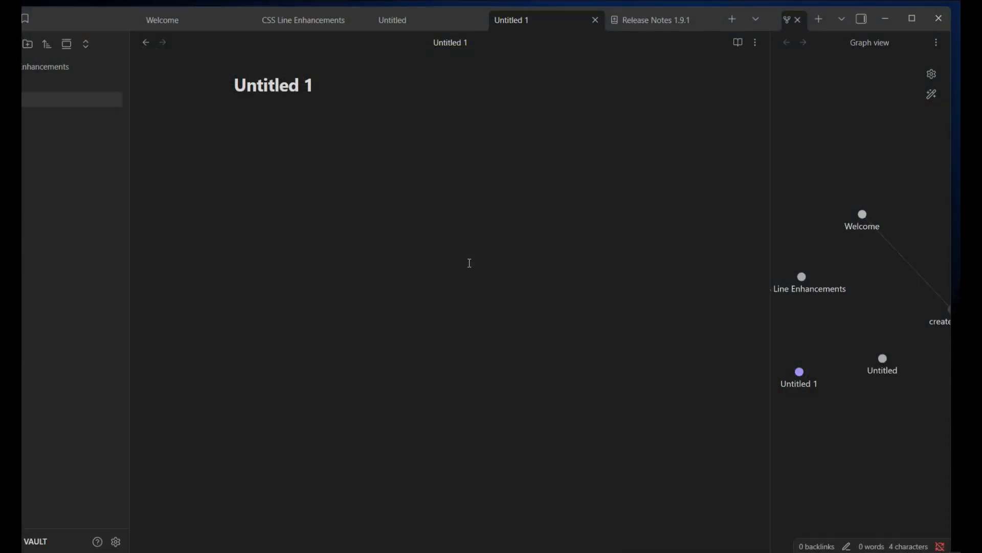
Step: Switch to Obsidian and check the Appearance settings for the HR-color-thickness CSS snippet
left_click(116, 541)
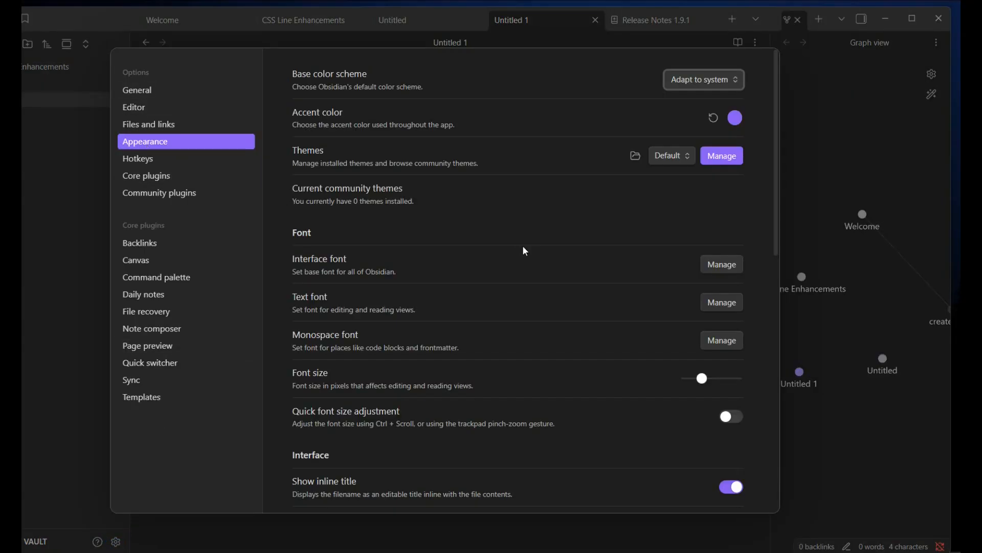
scroll(567, 266, "down", 1)
scroll(566, 263, "down", 10)
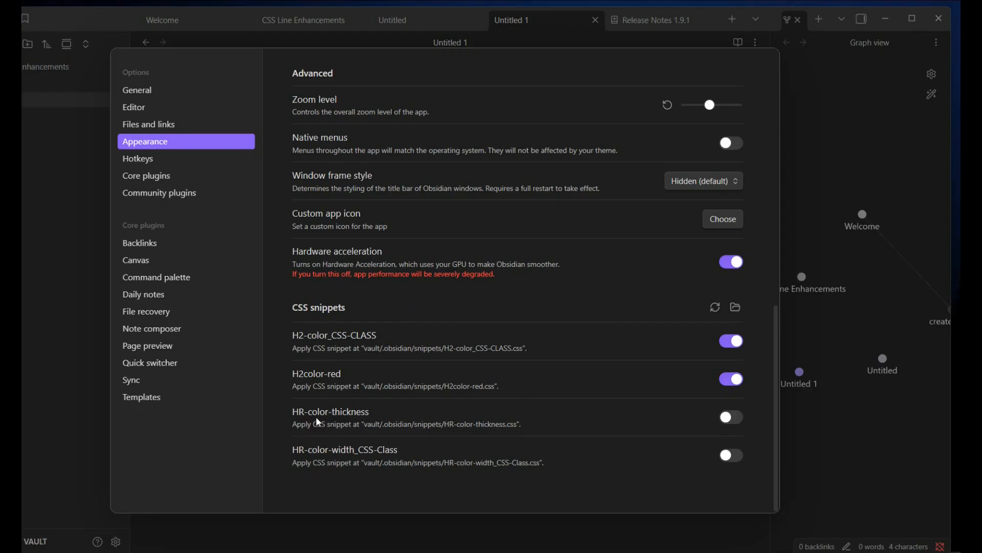
left_click(740, 418)
left_click(838, 132)
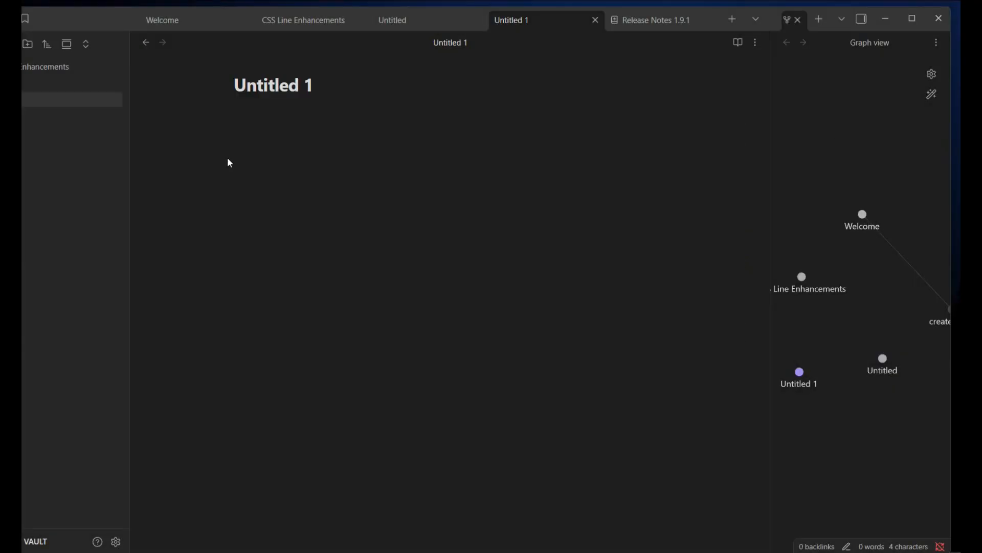
Step: Insert a horizontal rule into the body of the Untitled 1 note using three hyphens
left_click(259, 177)
type("---")
key("Return")
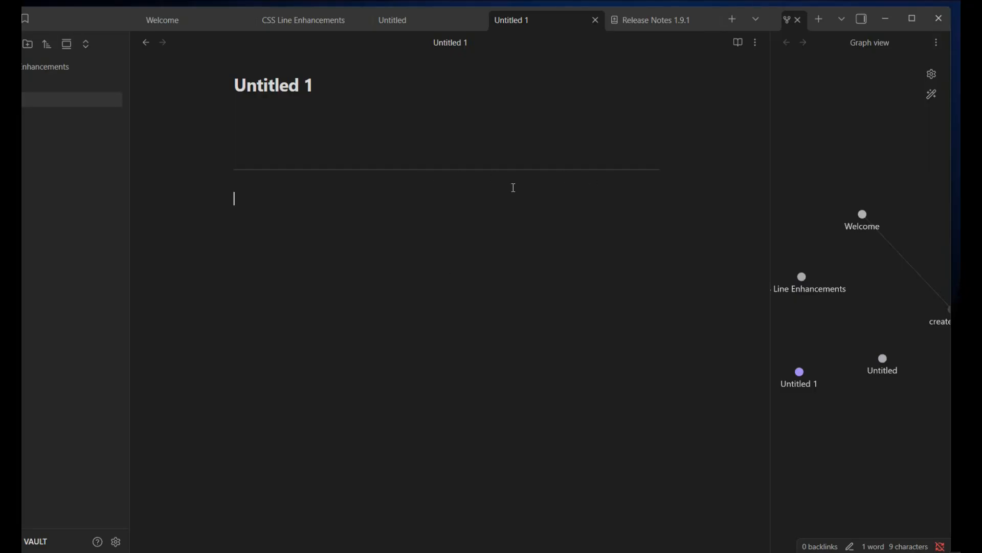
Step: Enable the HR-color-thickness CSS snippet in the Appearance settings and return to the note
left_click(116, 541)
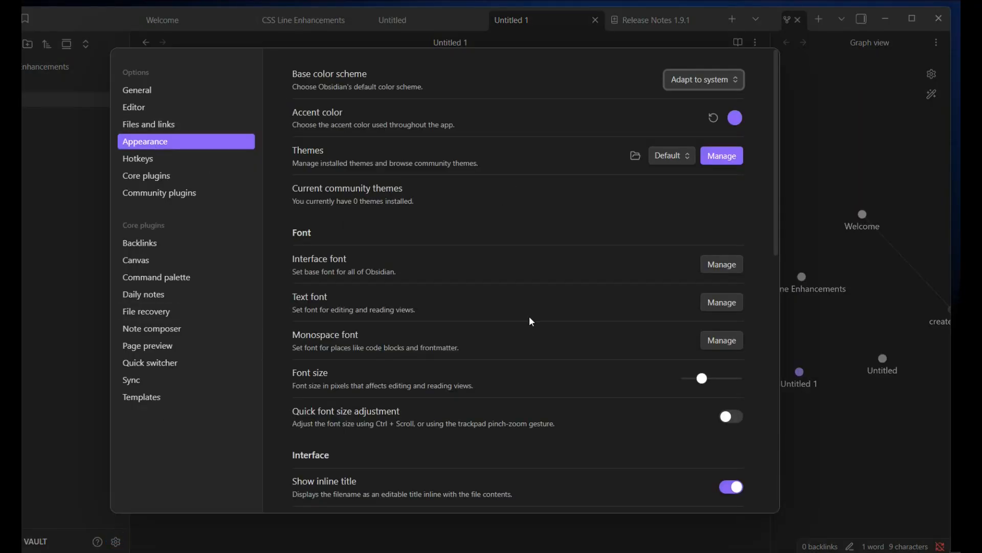
scroll(517, 311, "down", 10)
scroll(519, 315, "down", 1)
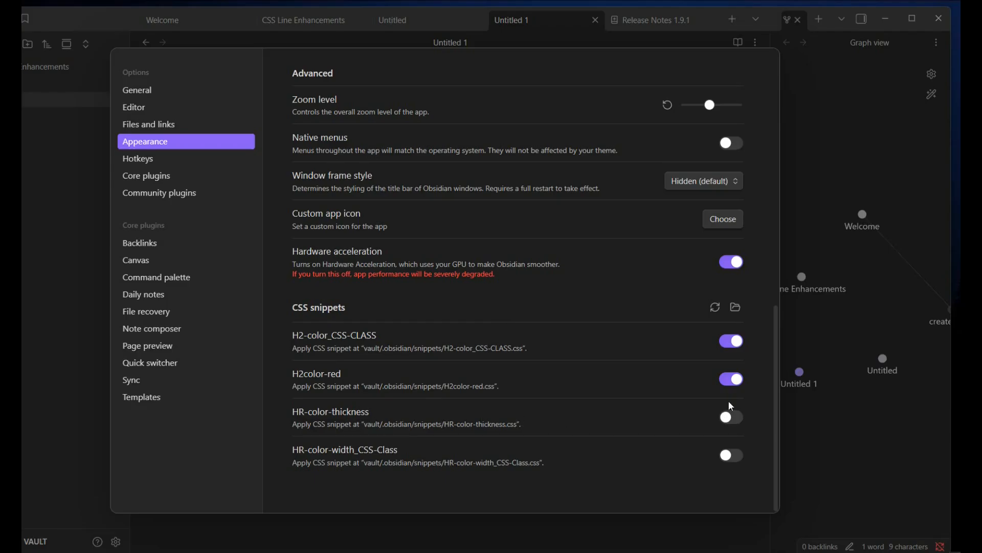
left_click(732, 417)
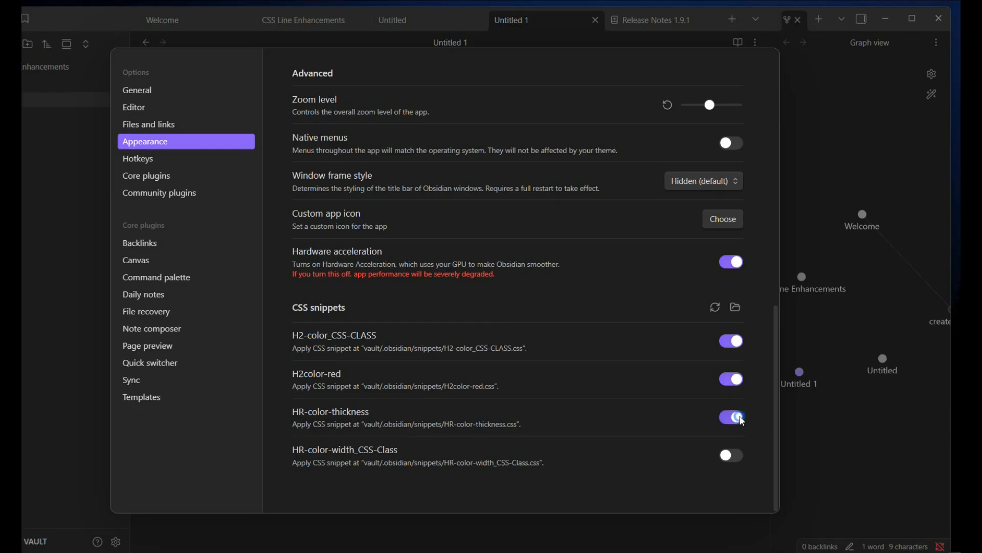
left_click(816, 170)
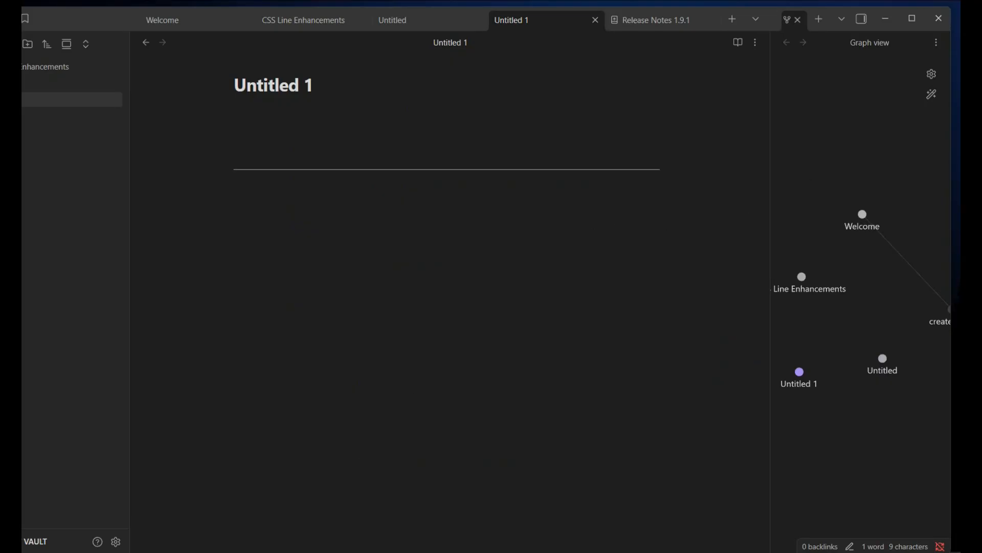
Step: Switch to the snippet in Notepad and set --hr-color to red and --hr-thickness to .5em
left_click(328, 527)
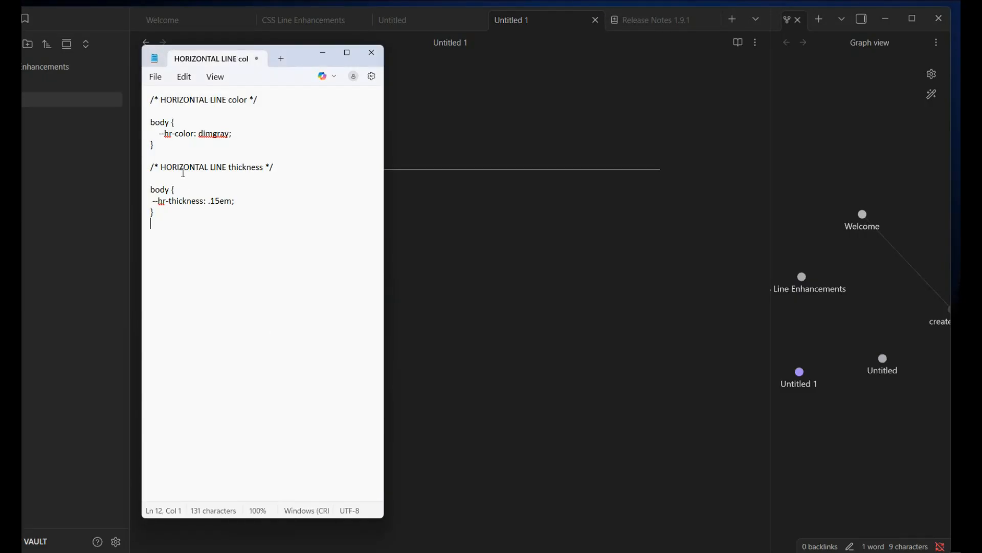
left_click_drag(230, 133, 197, 134)
type("red")
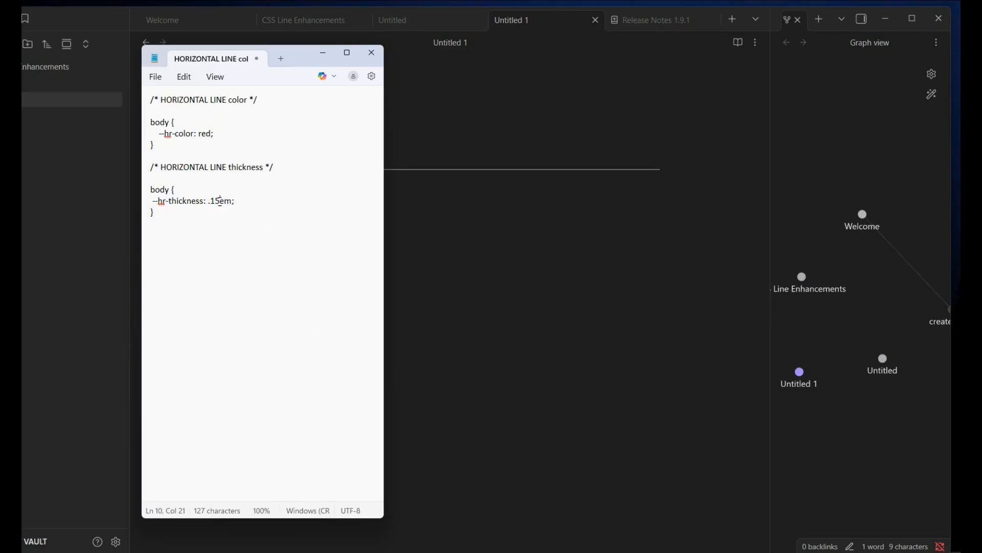
left_click_drag(220, 201, 208, 201)
type(".5")
left_click_drag(292, 57, 195, 61)
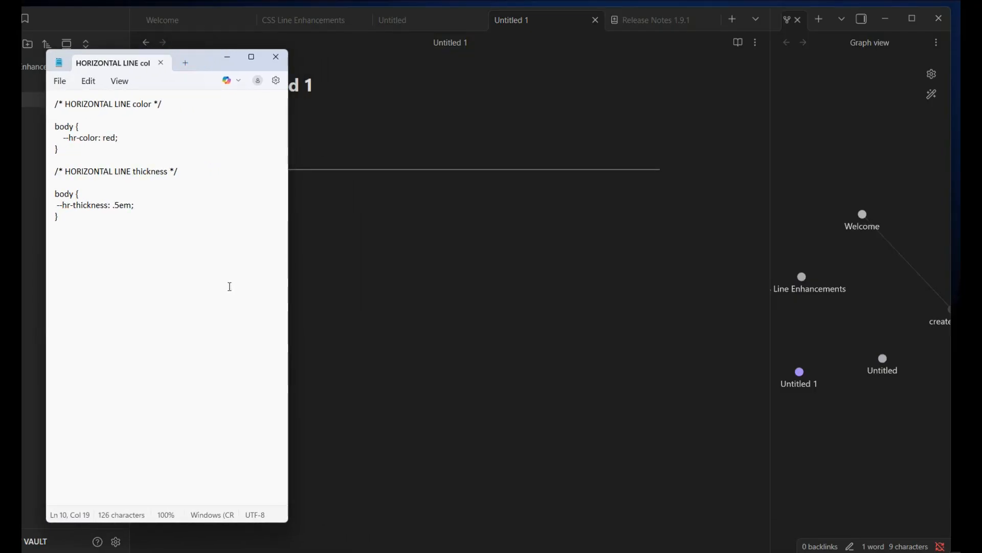
Step: Save the edited snippet over HR-color-thickness.css in the snippets folder and return to the Obsidian note
left_click(60, 81)
left_click(77, 196)
type("HR-color-thickness")
left_click(469, 317)
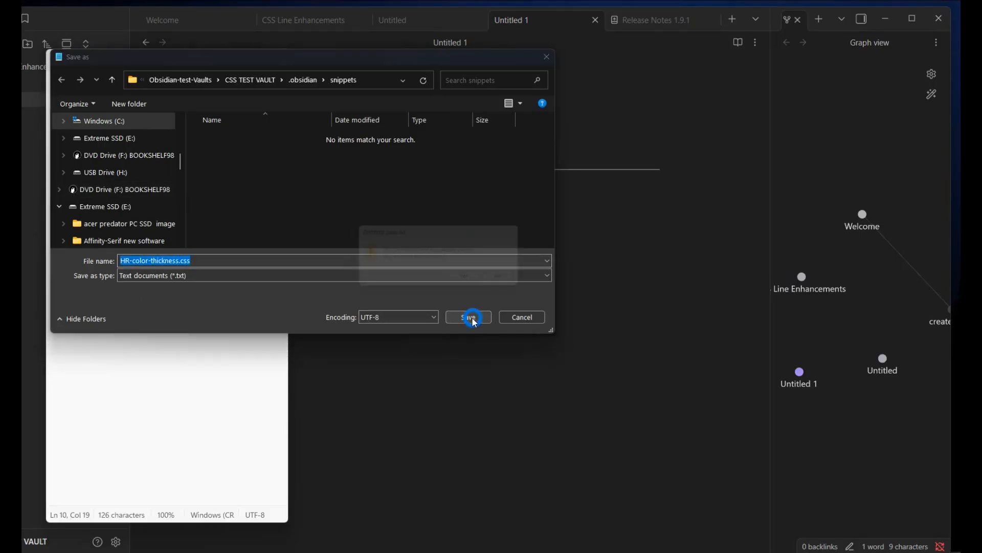
left_click(471, 282)
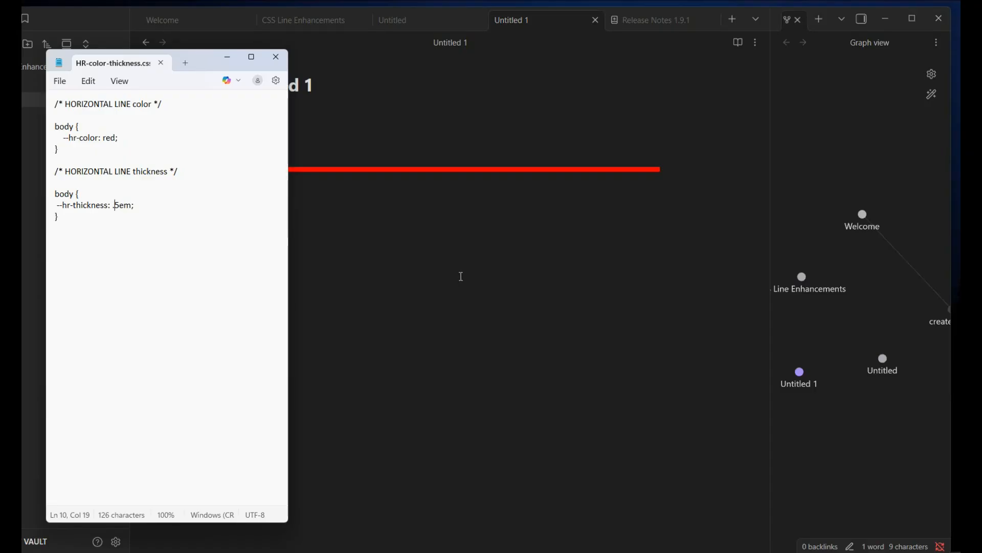
left_click(226, 58)
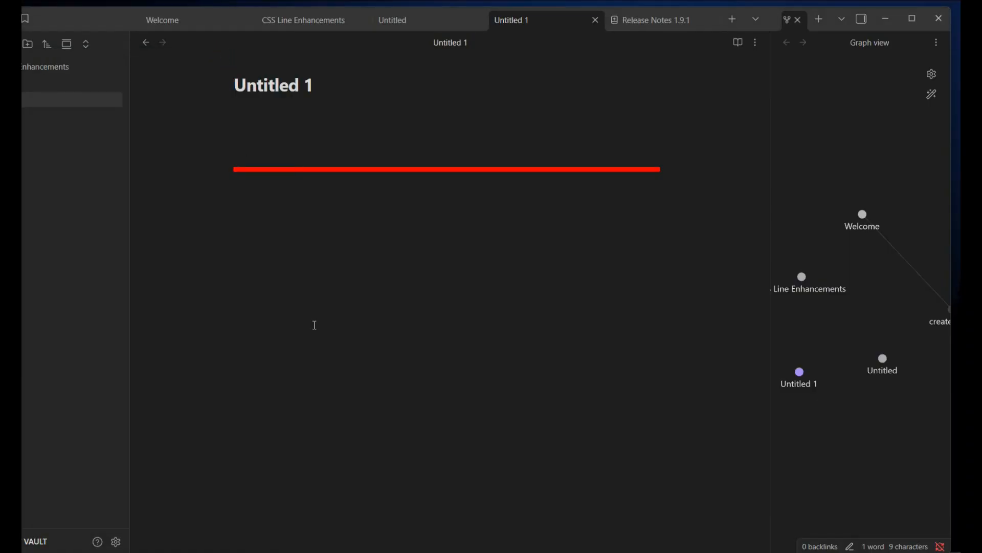
Step: Disable the HR-color-thickness CSS snippet in the Appearance settings and return to the note
left_click(115, 542)
scroll(524, 268, "down", 10)
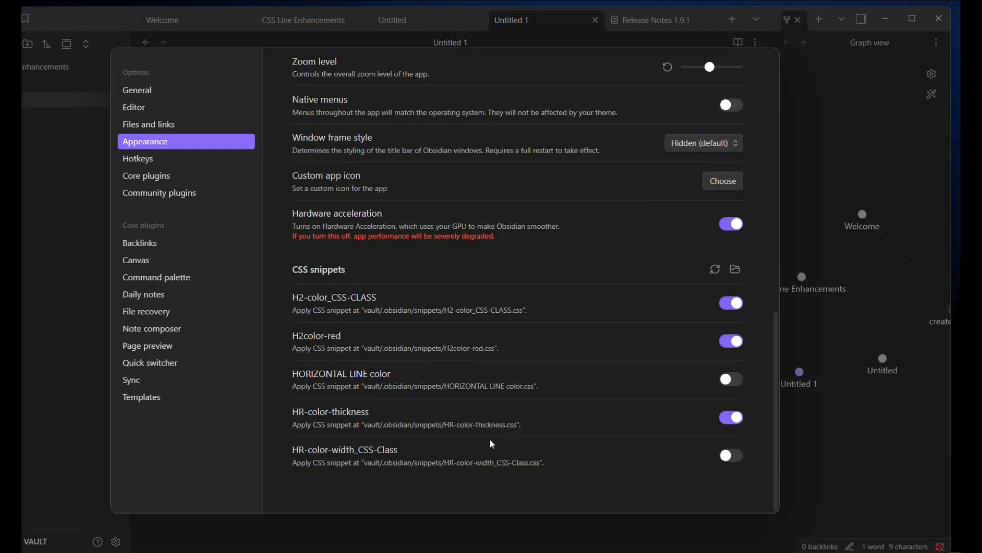
left_click(728, 420)
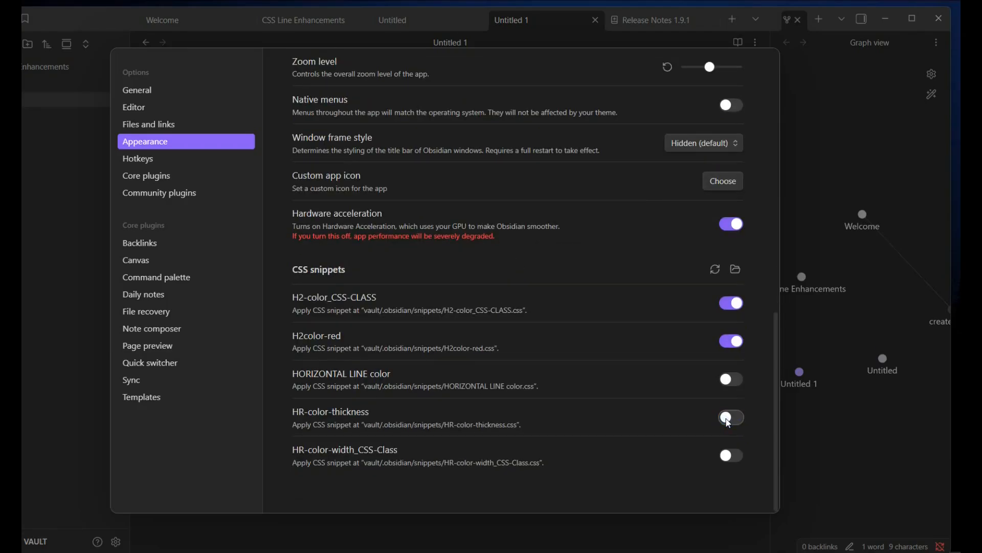
left_click(838, 138)
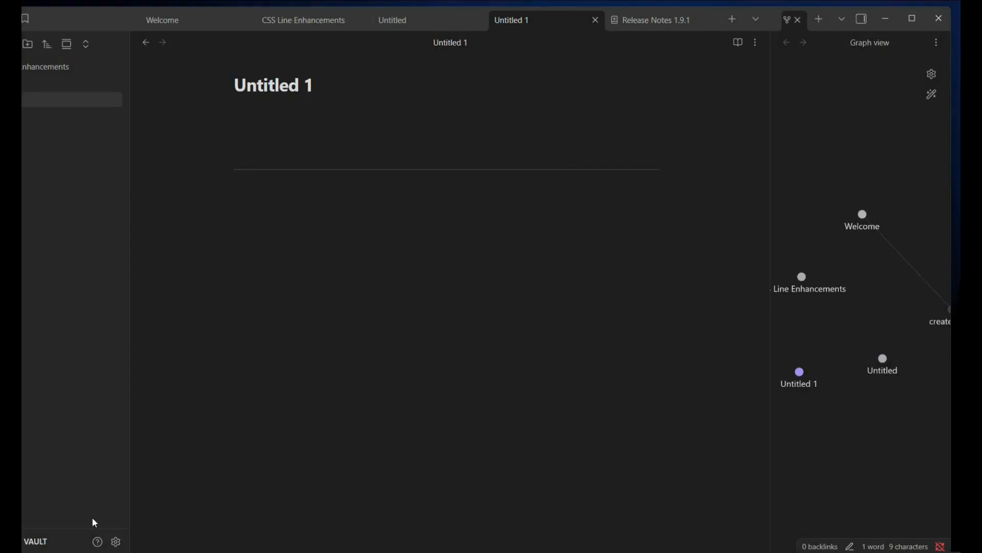
Step: Turn the HR-color-thickness CSS snippet back on in the Appearance settings and return to the note
left_click(116, 541)
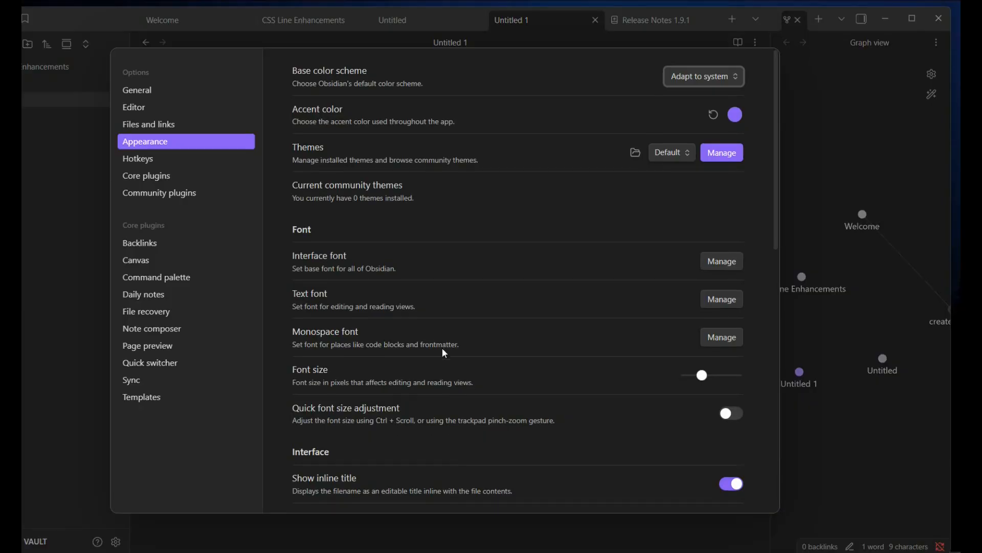
scroll(442, 348, "down", 10)
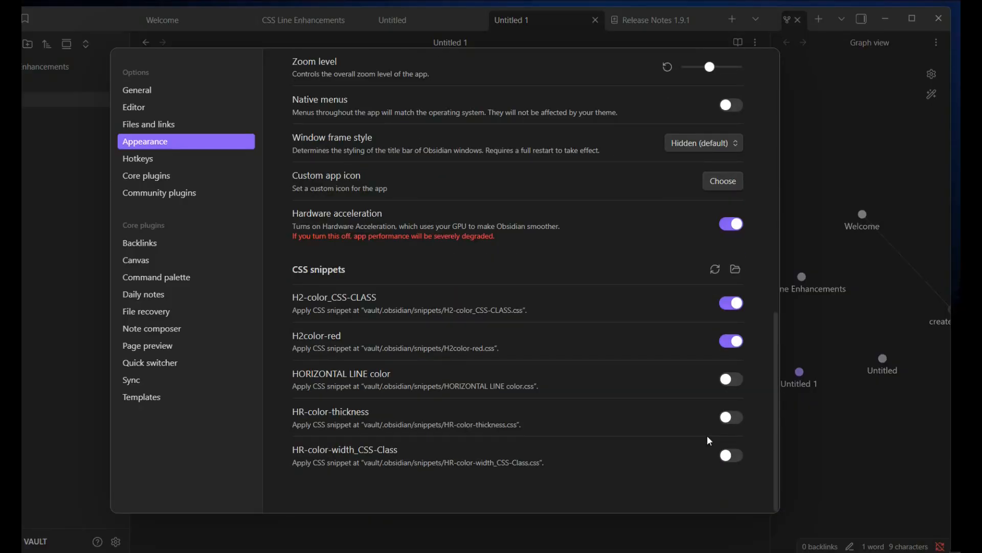
left_click(731, 417)
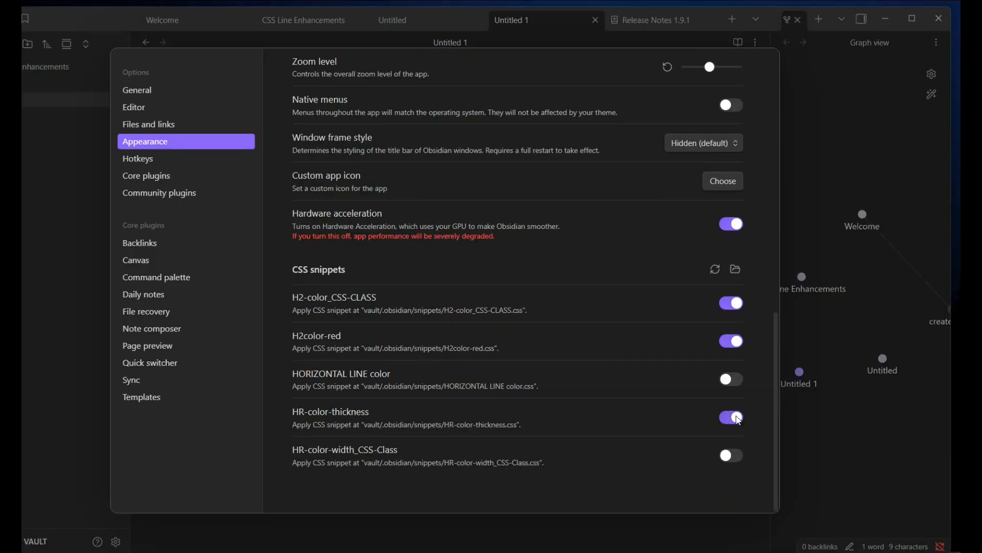
left_click(791, 176)
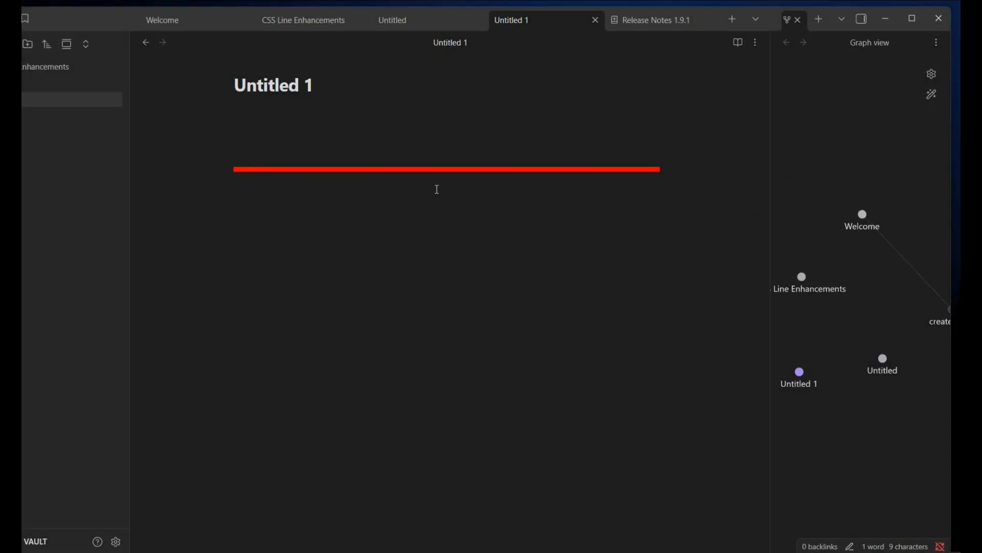
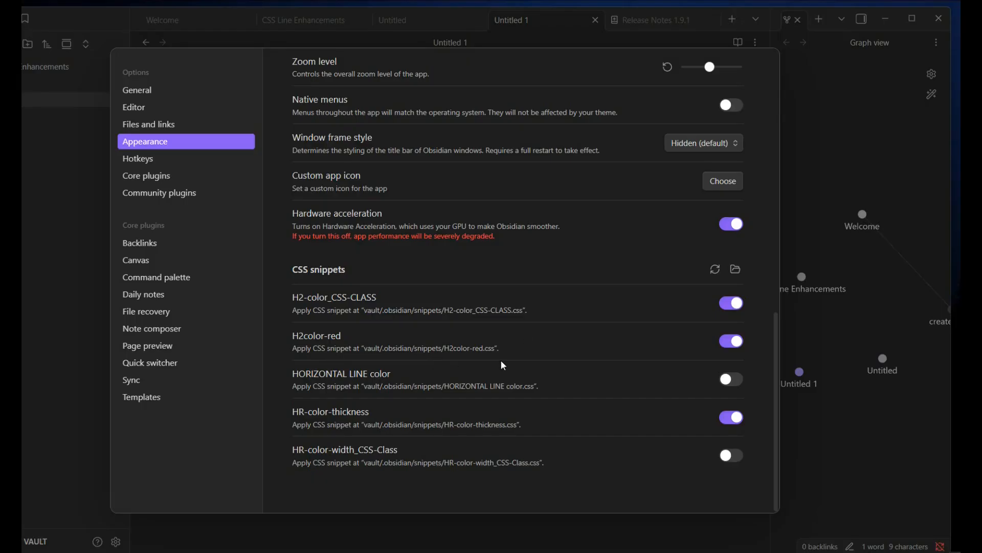
Step: Disable the H2color-red and H2-color_CSS-CLASS snippets in the Appearance settings
left_click(726, 347)
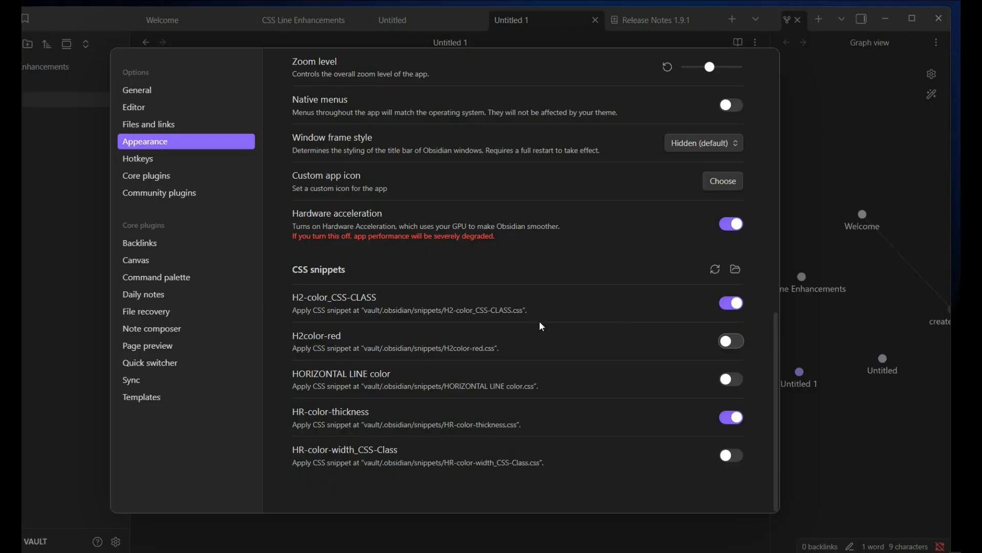
left_click(730, 302)
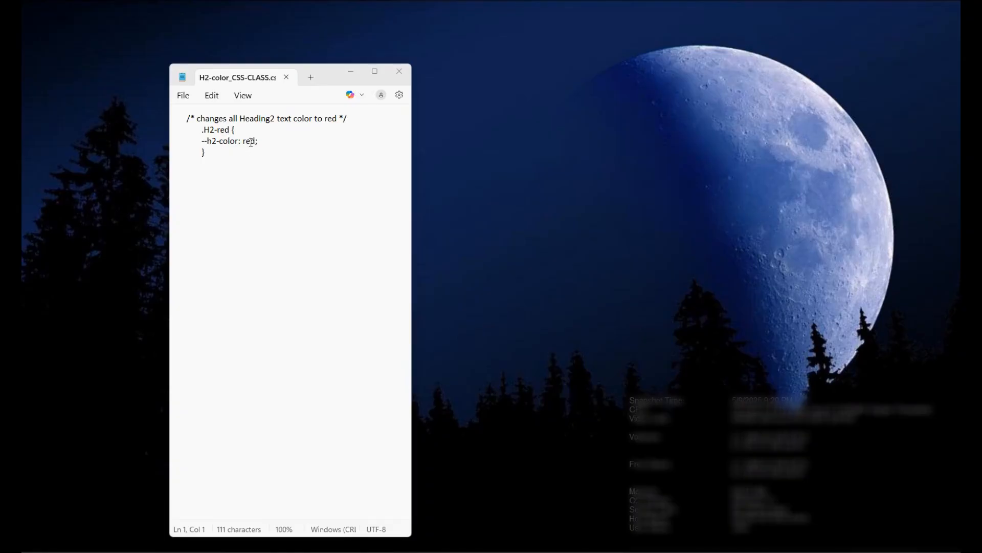
Step: Examine the .H2-red class selector in the H2-color_CSS-CLASS snippet in Notepad
left_click_drag(200, 129, 229, 129)
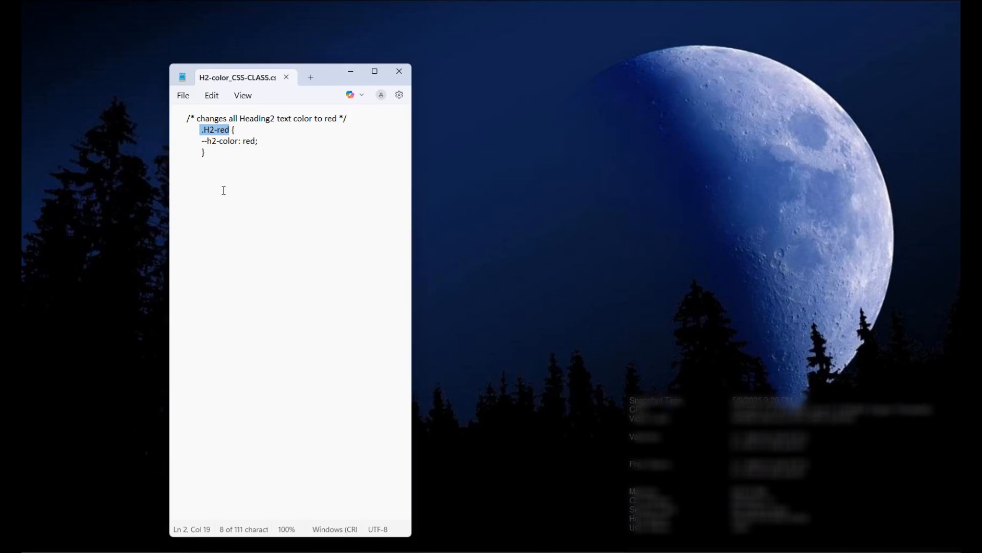
left_click(221, 131)
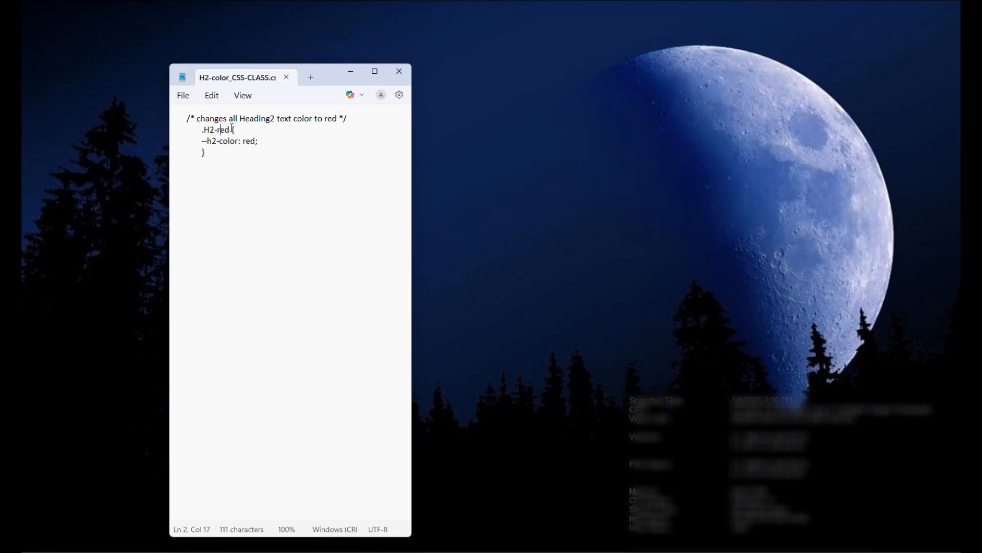
left_click_drag(229, 130, 203, 127)
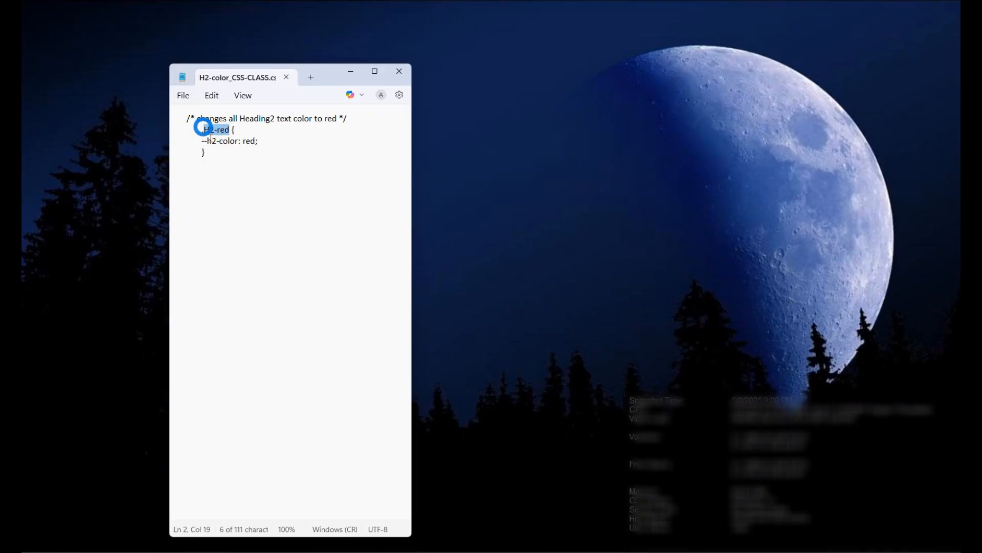
left_click(233, 177)
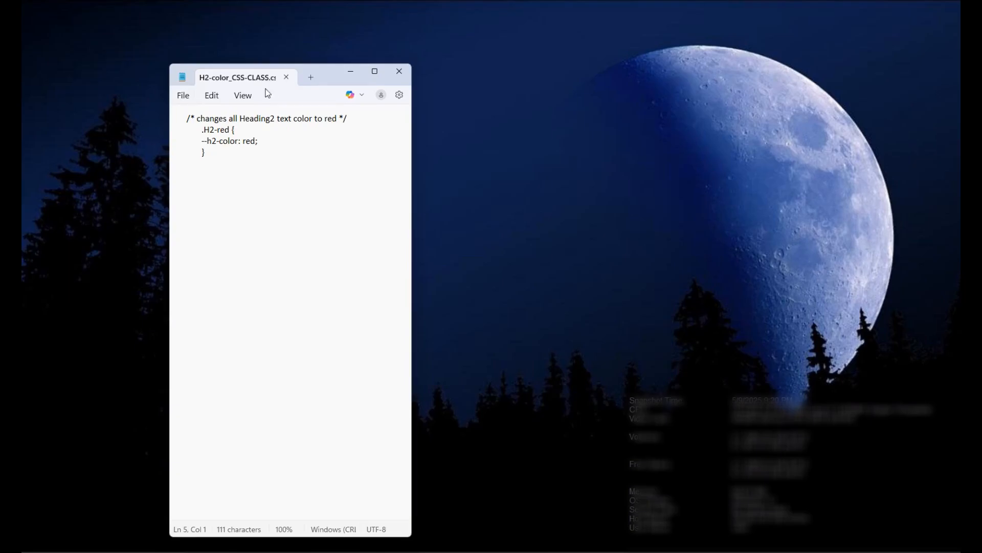
Step: Return to Obsidian, enable the H2-color_CSS-CLASS snippet in the Appearance settings and go back to the note
left_click(352, 72)
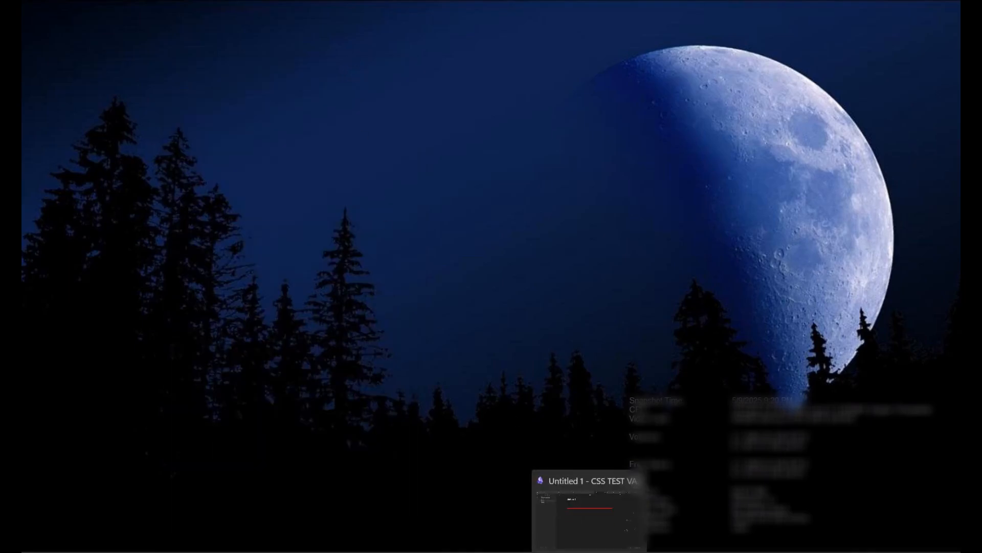
left_click(589, 551)
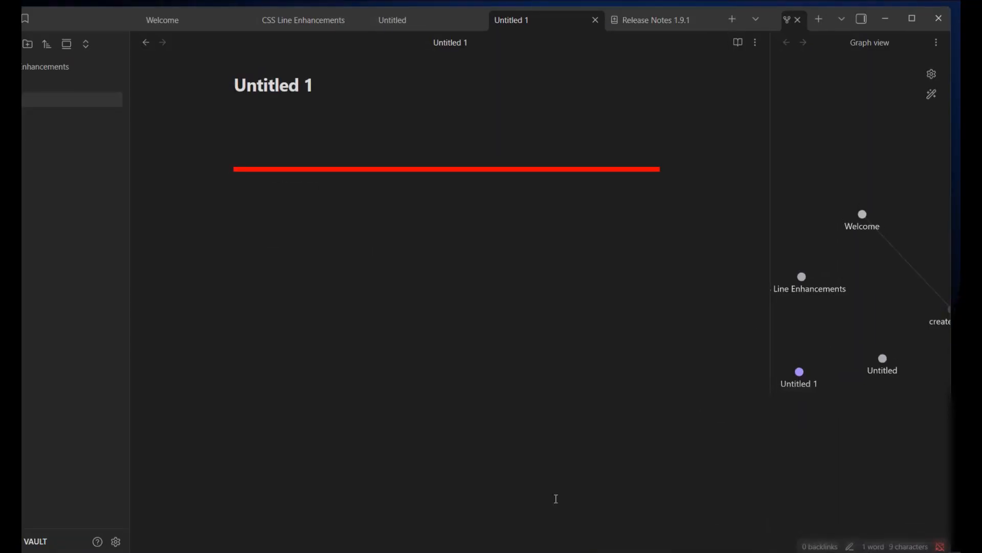
left_click(116, 542)
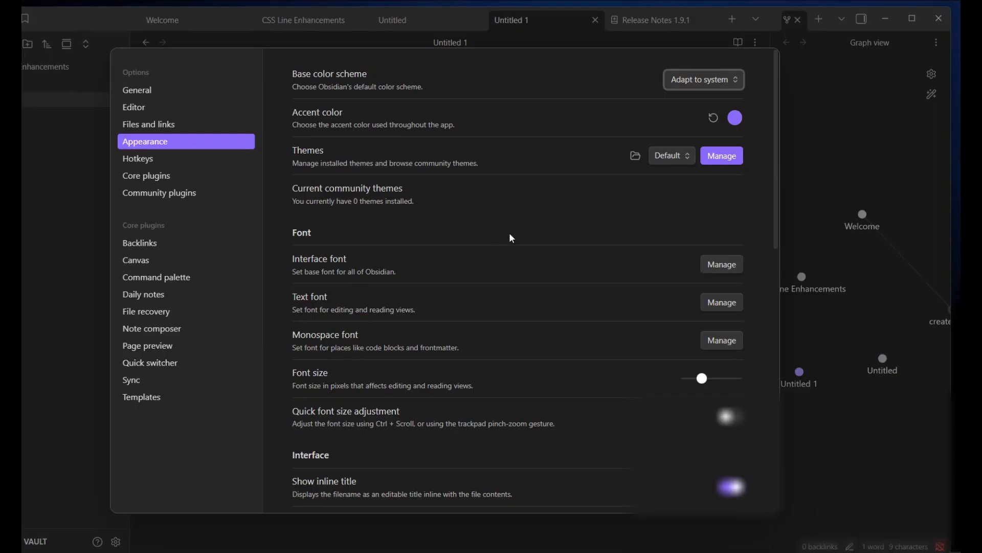
scroll(509, 232, "down", 10)
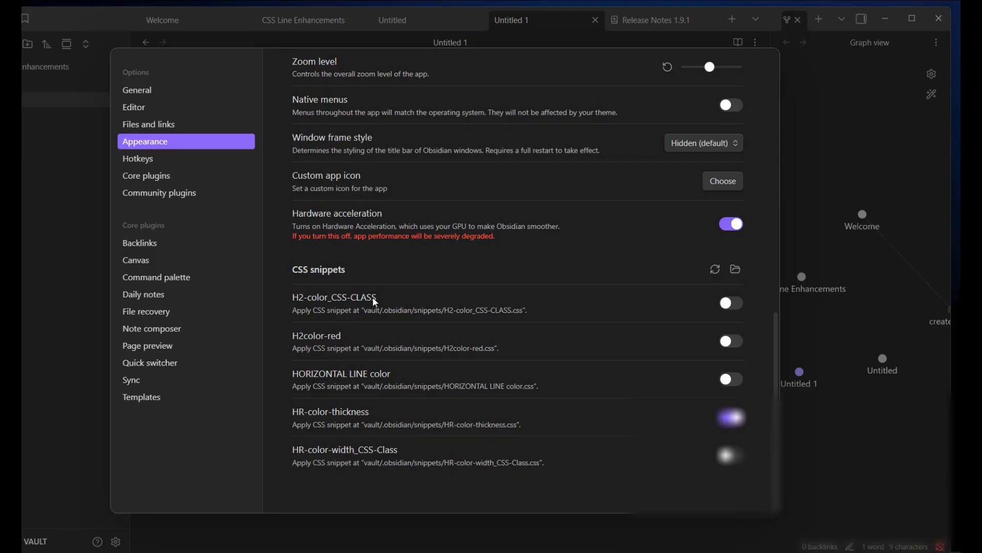
left_click(731, 304)
left_click(815, 117)
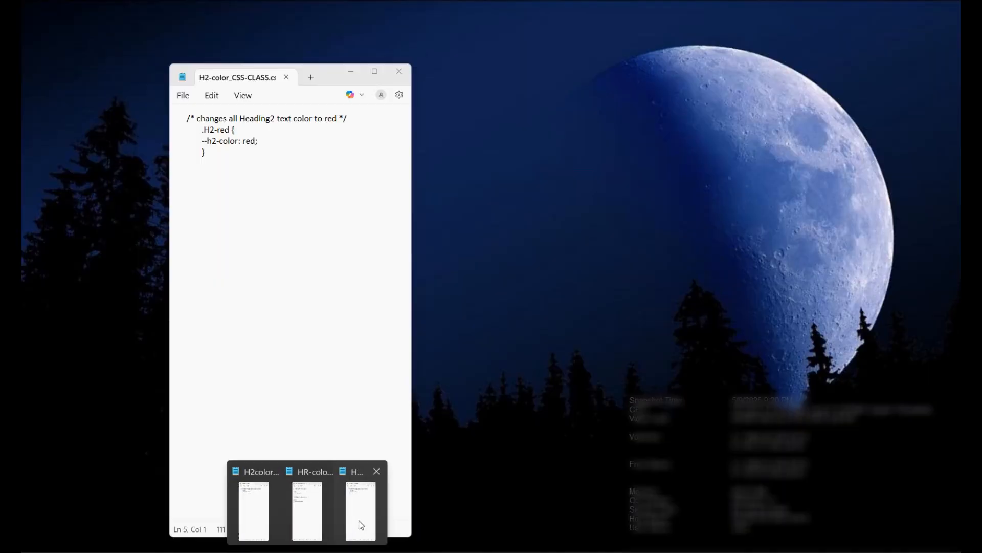
Step: Check the H2-color_CSS-CLASS snippet in Notepad, and add the level-2 heading "heading 2" below the horizontal rule in the Untitled 1 note
left_click(361, 519)
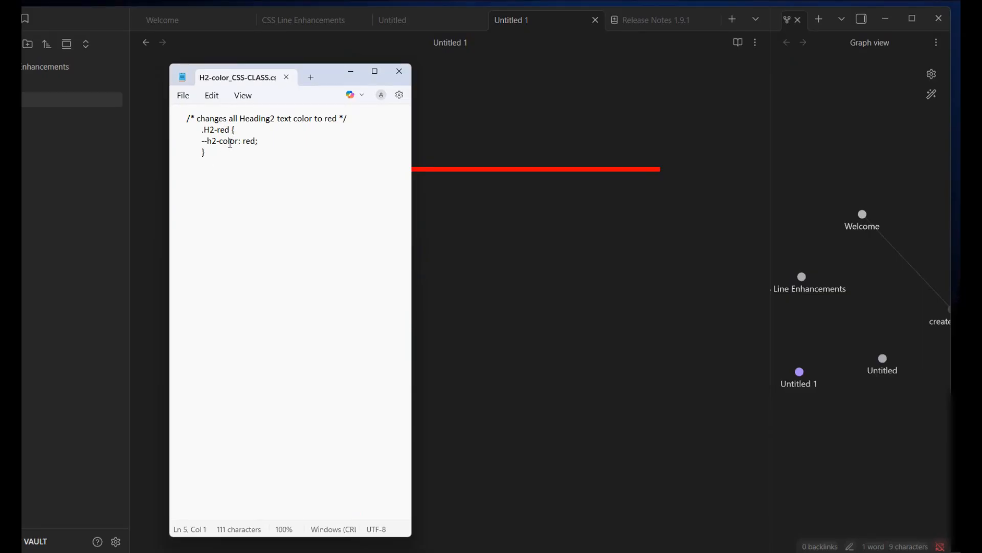
left_click(350, 73)
left_click(351, 286)
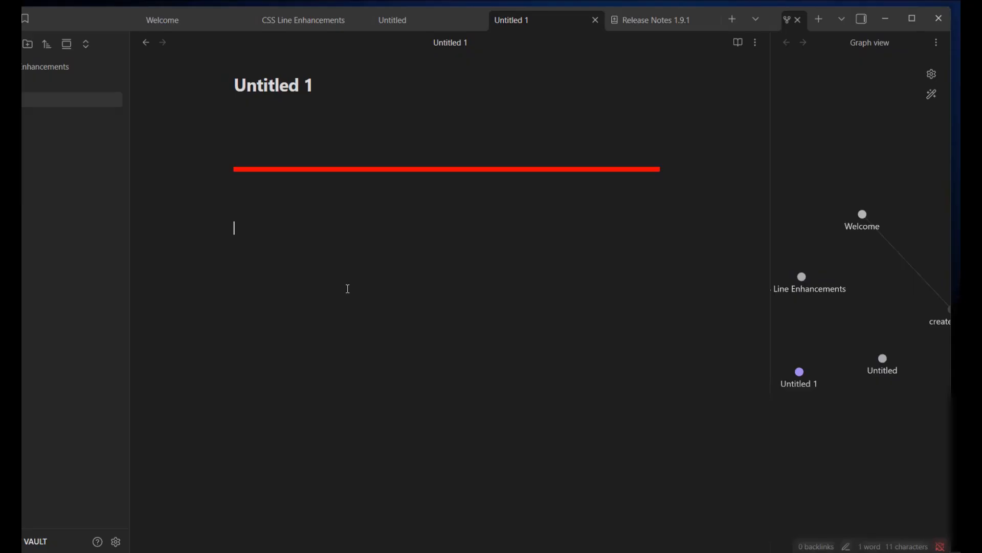
type("## head")
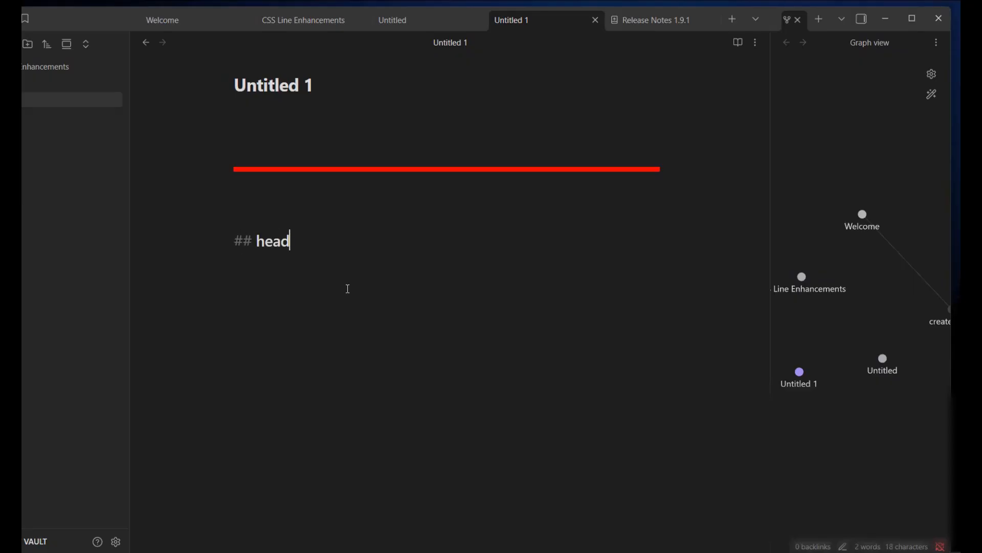
type("ing 2")
key("Return")
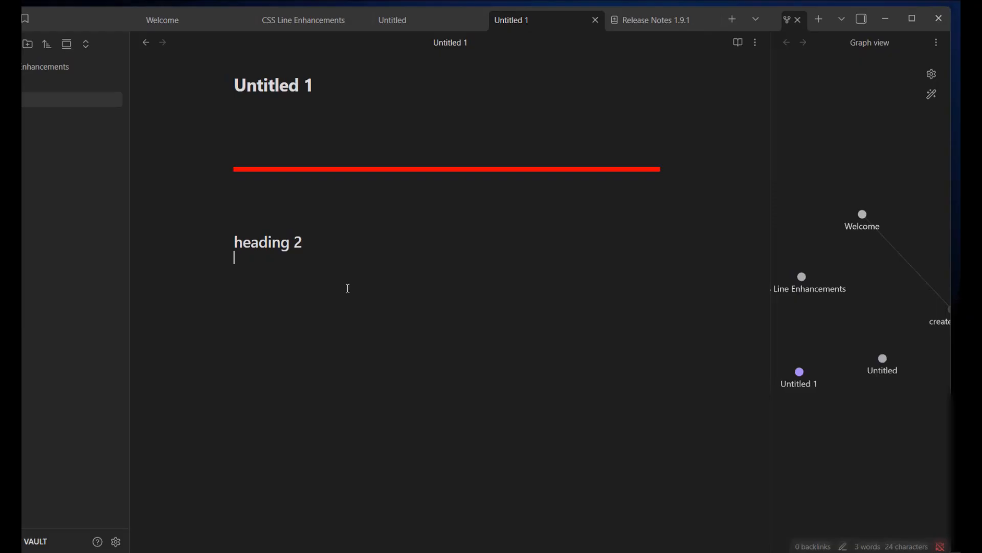
Step: Add a cssclasses property at the start of the Untitled 1 note
left_click(249, 103)
type("---")
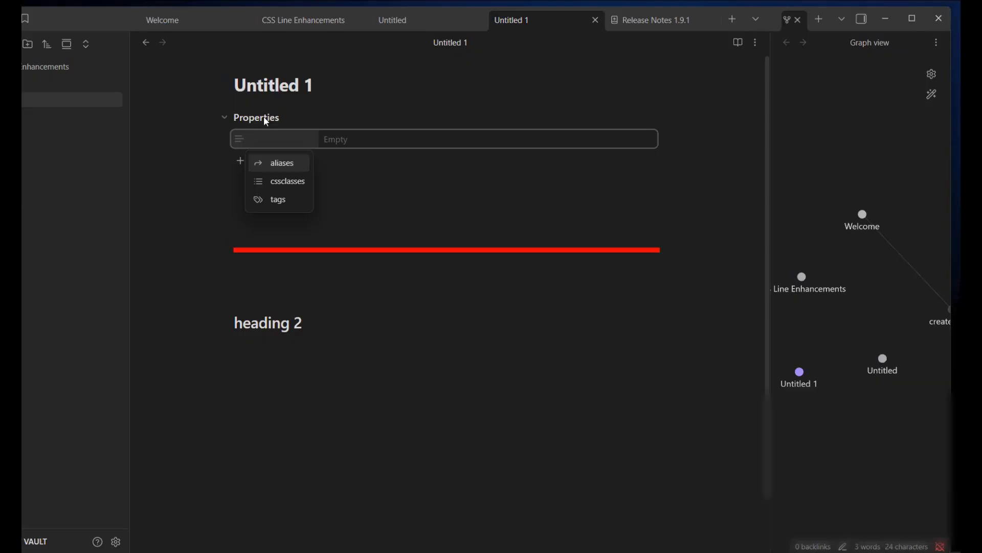
left_click(290, 183)
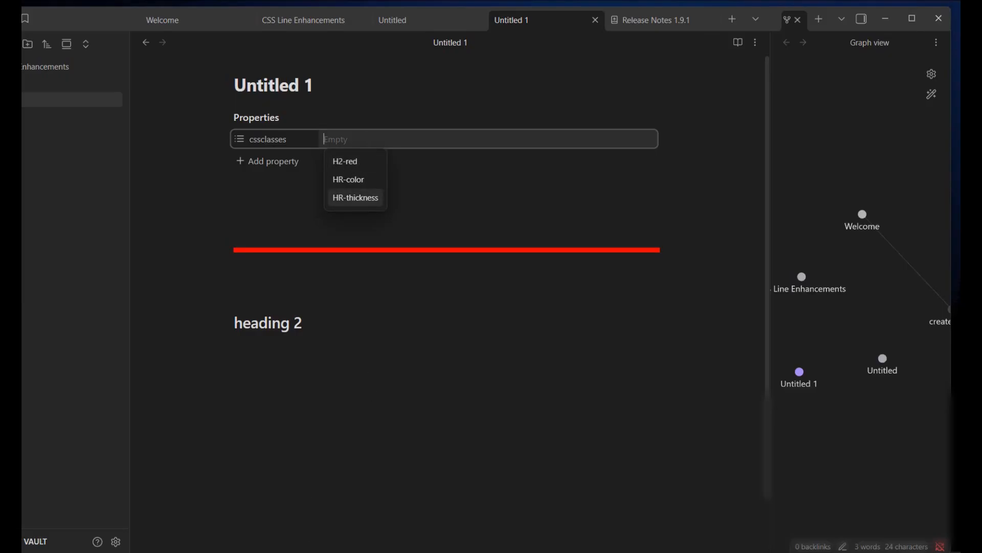
Step: Check the class name in the H2-color_CSS-CLASS snippet in Notepad and return to the Untitled 1 note
left_click(254, 512)
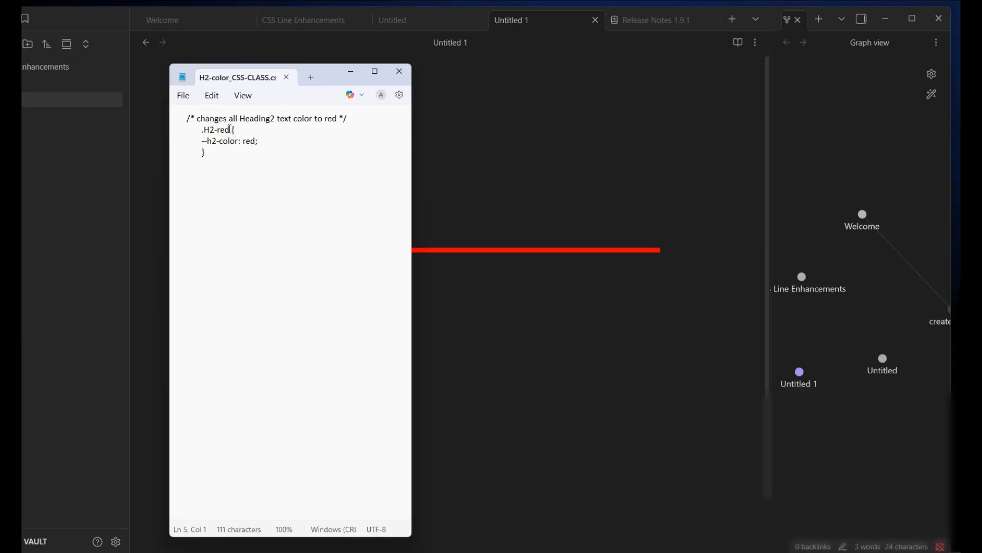
left_click_drag(231, 129, 198, 131)
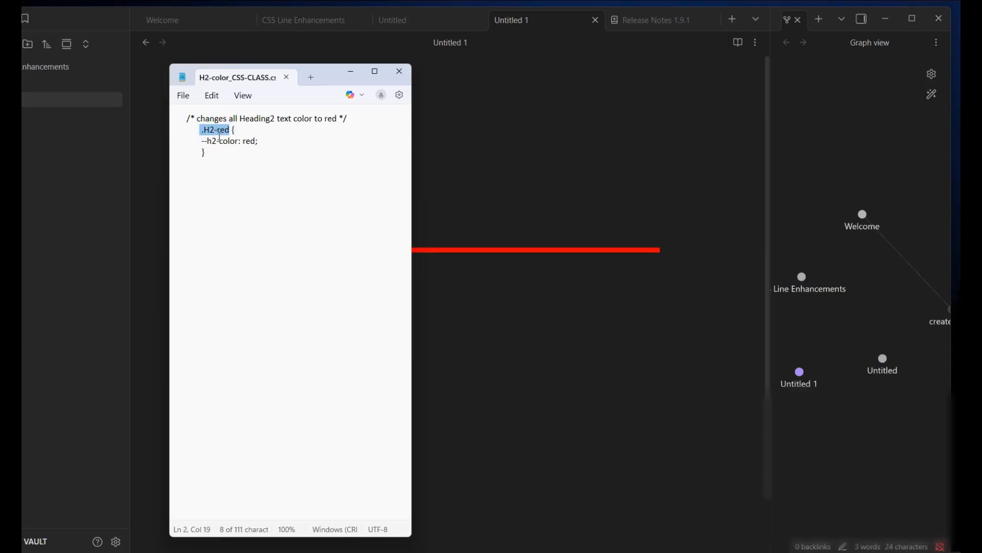
left_click(220, 137)
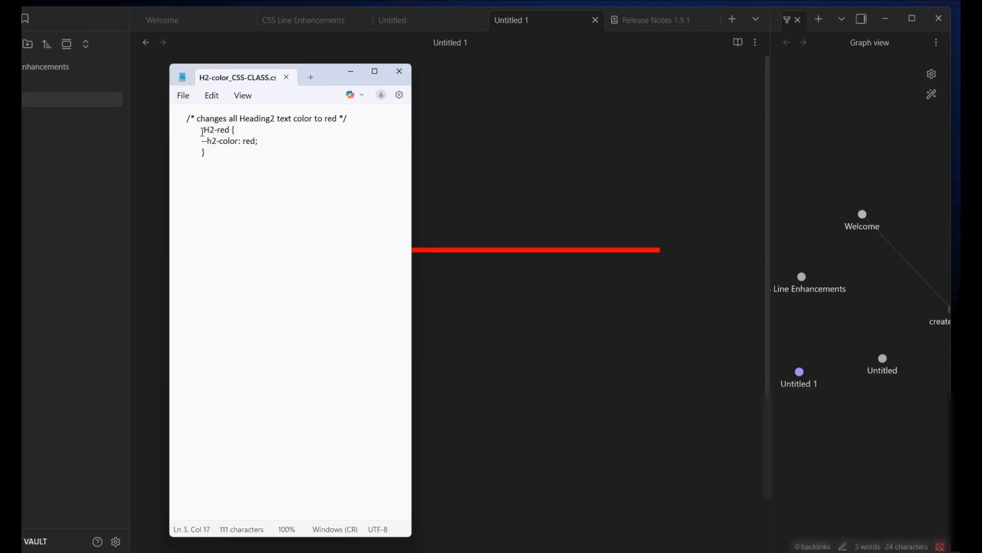
left_click(352, 72)
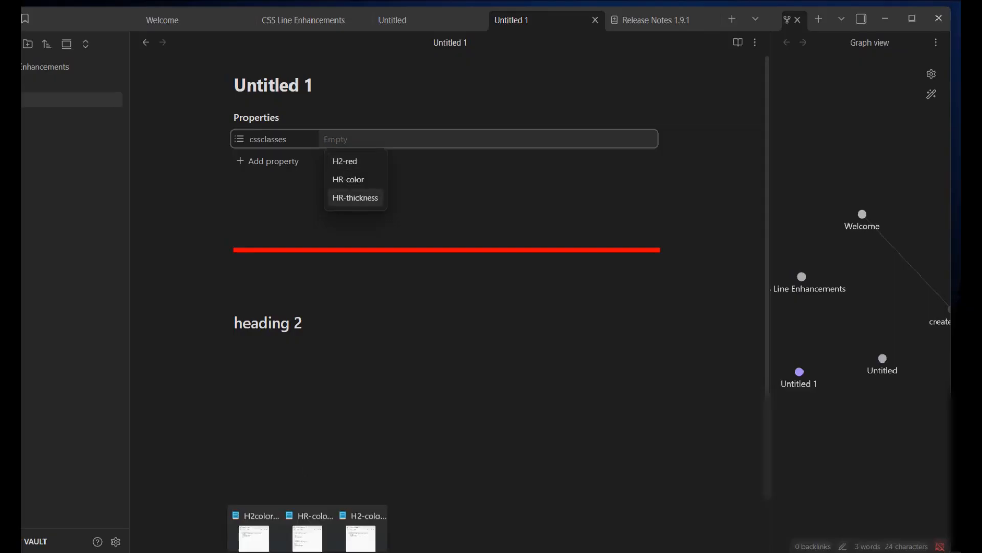
left_click(308, 552)
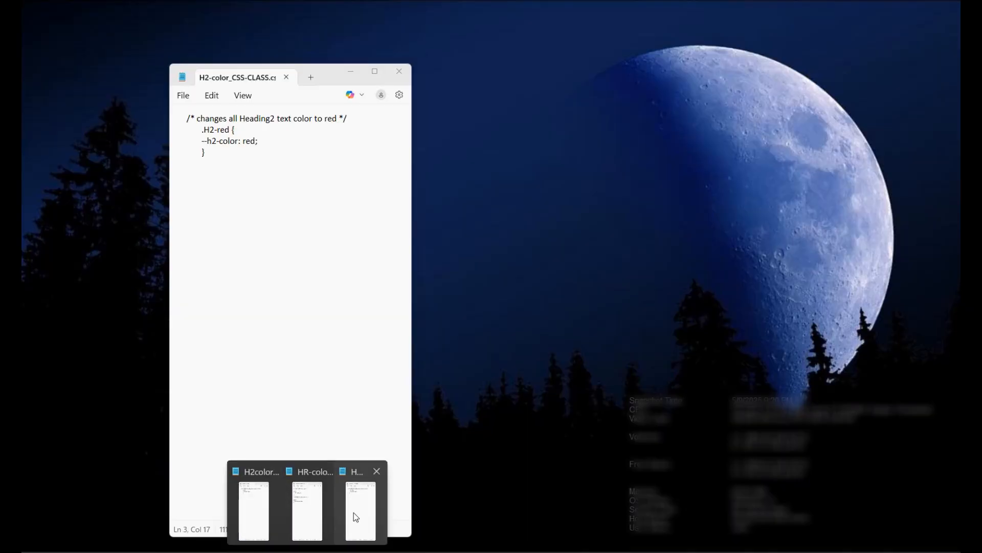
left_click(354, 512)
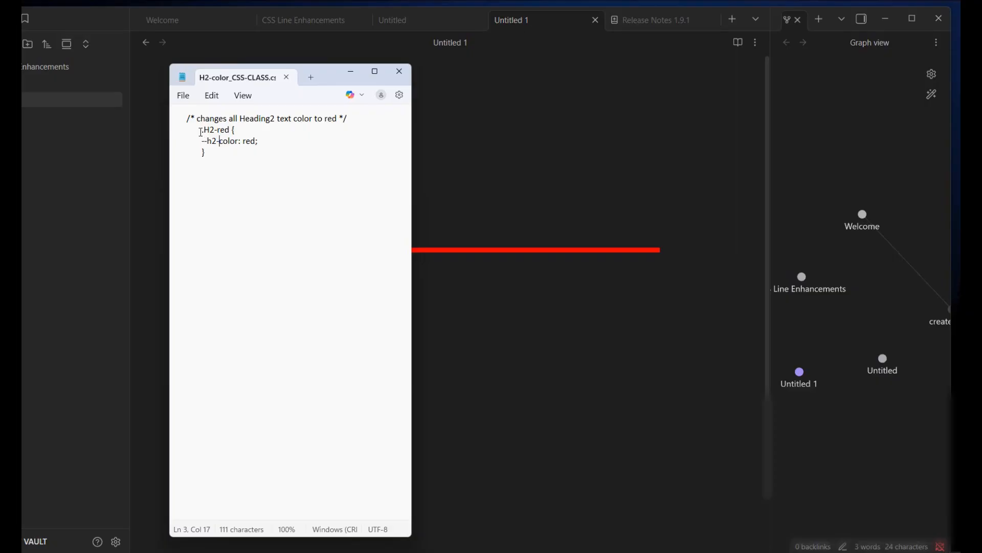
left_click(357, 77)
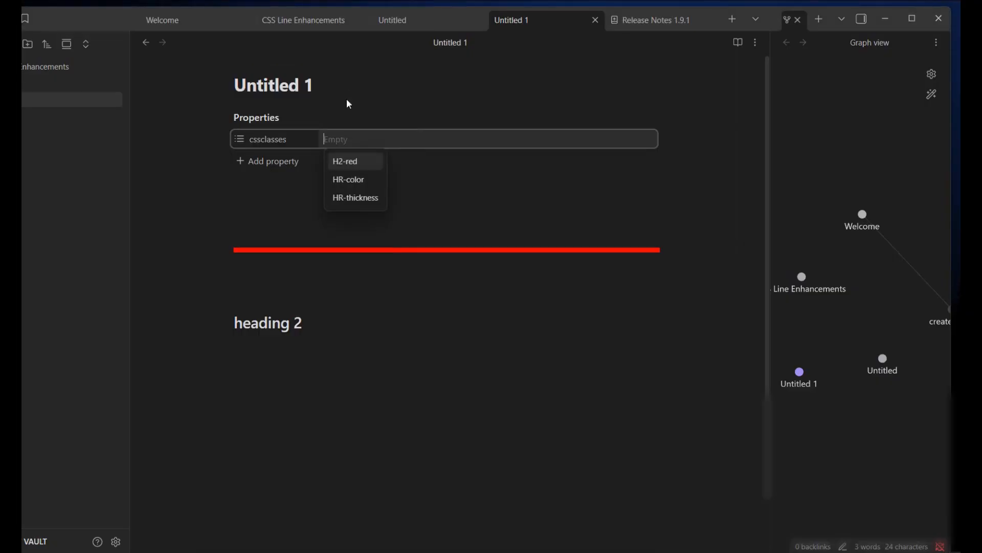
Step: Assign the H2-red class to the cssclasses property of the Untitled 1 note
left_click(350, 162)
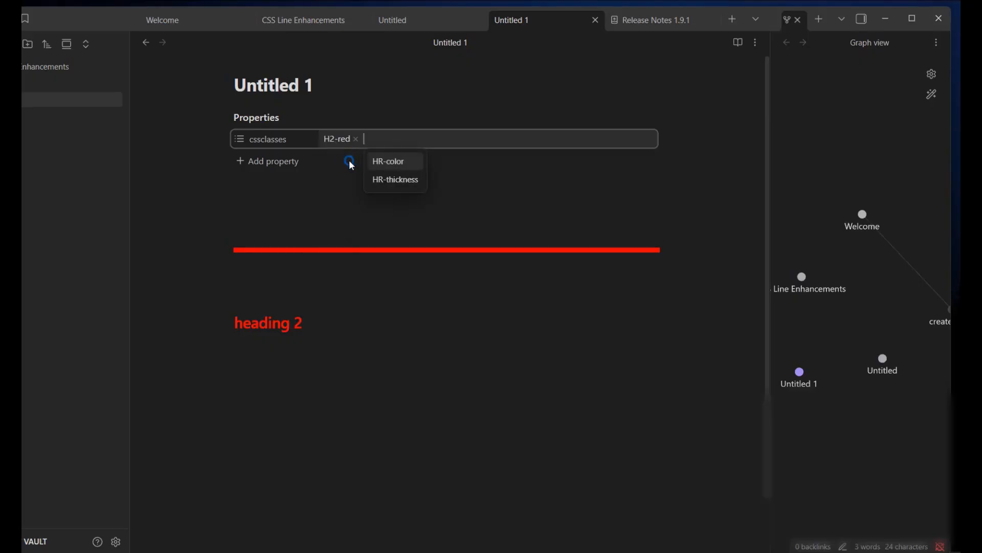
left_click(286, 342)
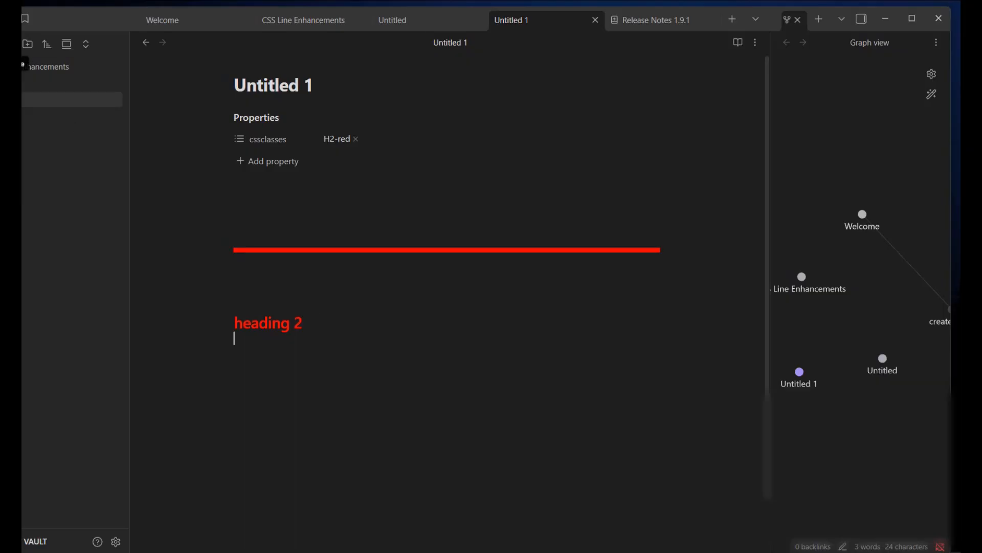
Step: Create a new note and add the level-2 heading "Hello" a few lines below its title
key("ctrl+n")
left_click(235, 191)
key("Return")
key("Return")
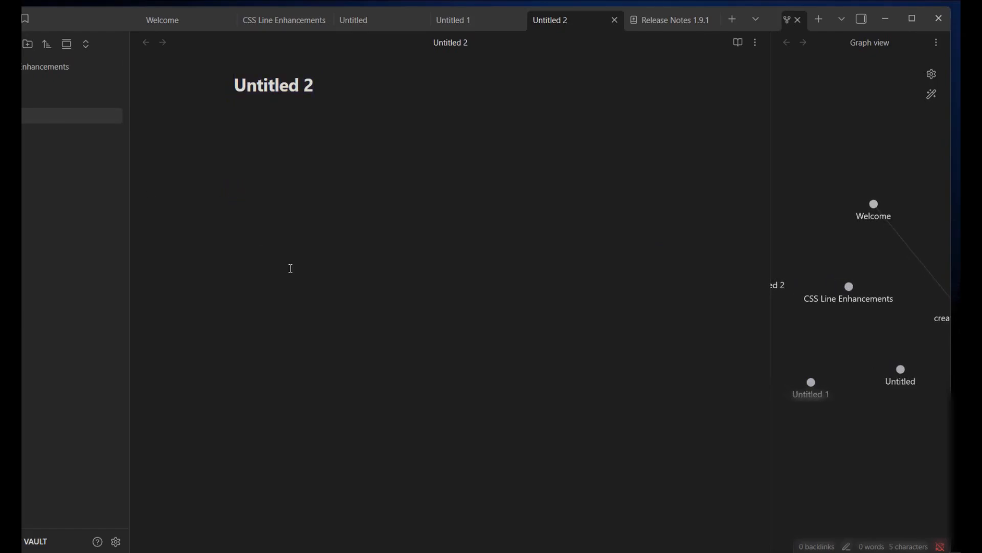
type("## Hello")
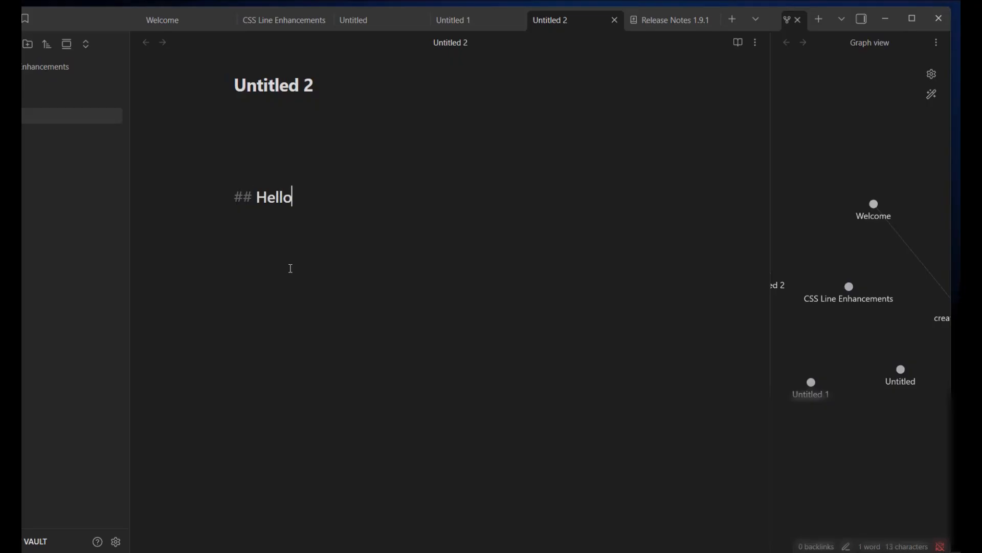
key("Return")
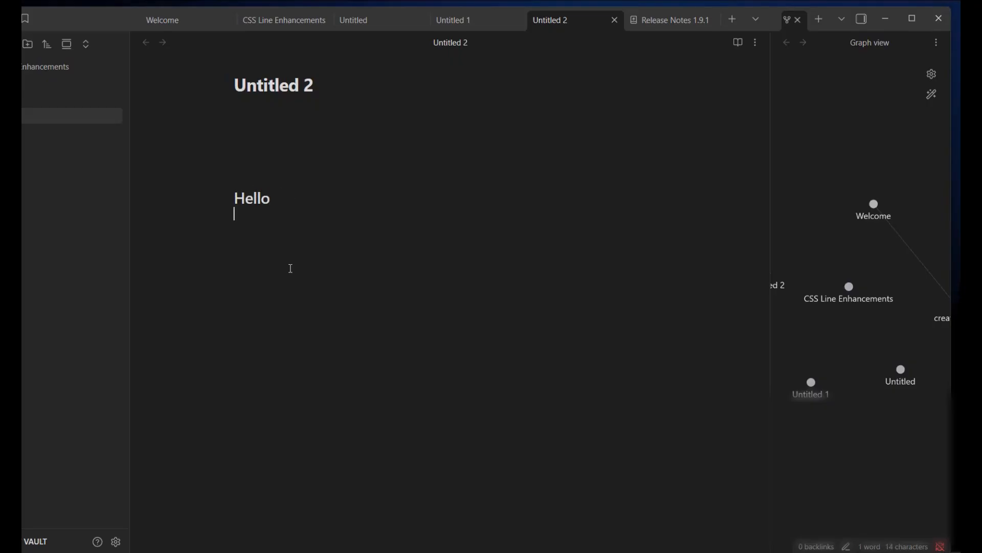
Step: Add a cssclasses property with the value H2-red at the start of the Untitled 2 note
left_click(250, 103)
type("---")
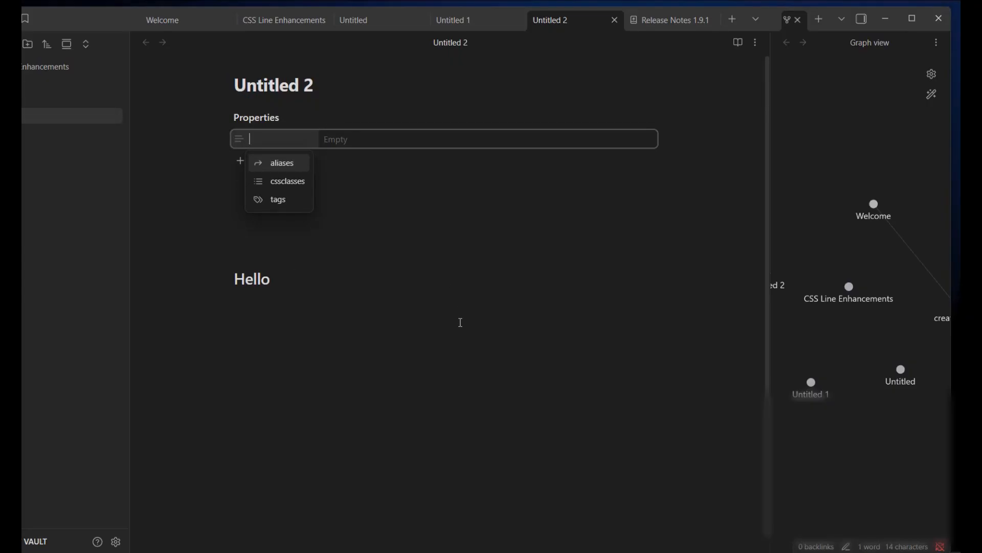
left_click(278, 181)
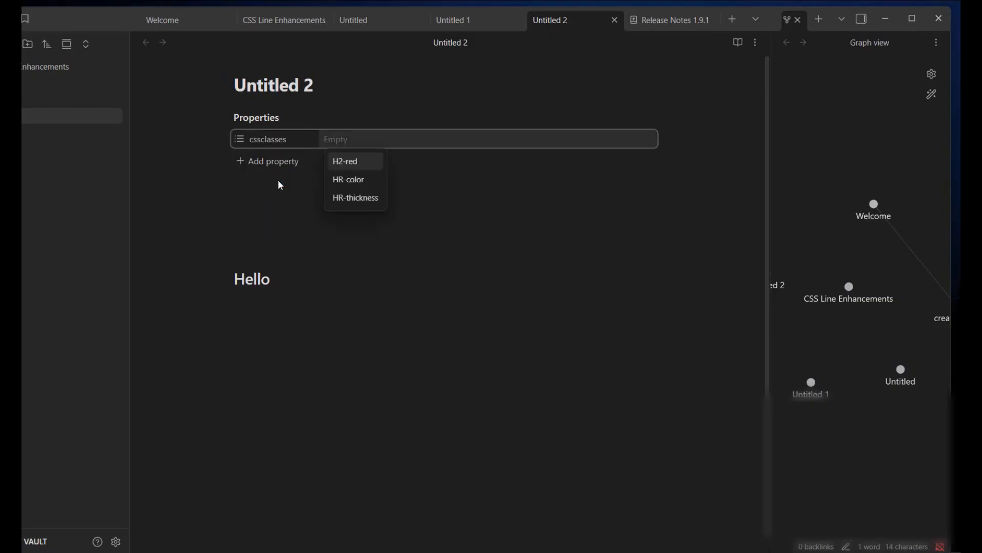
left_click(357, 163)
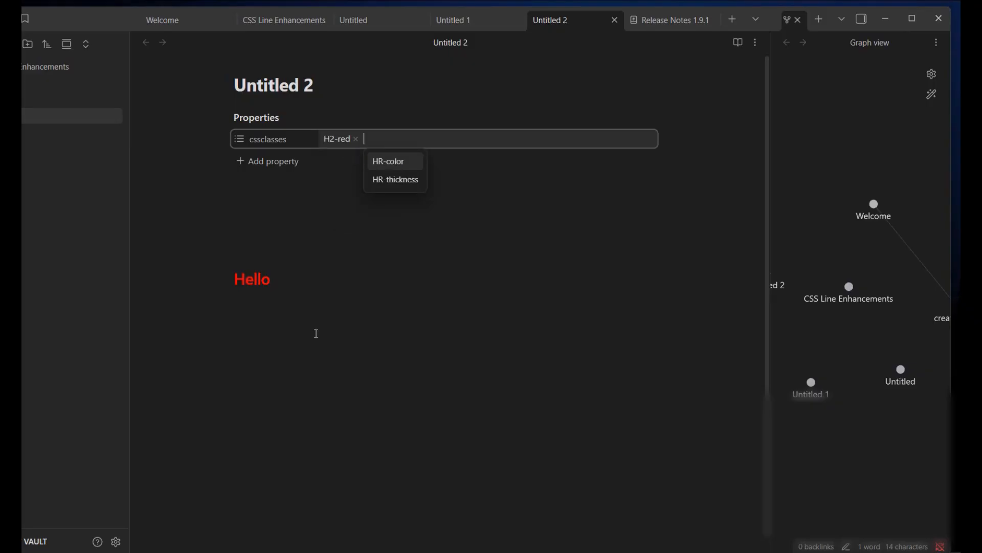
left_click(292, 317)
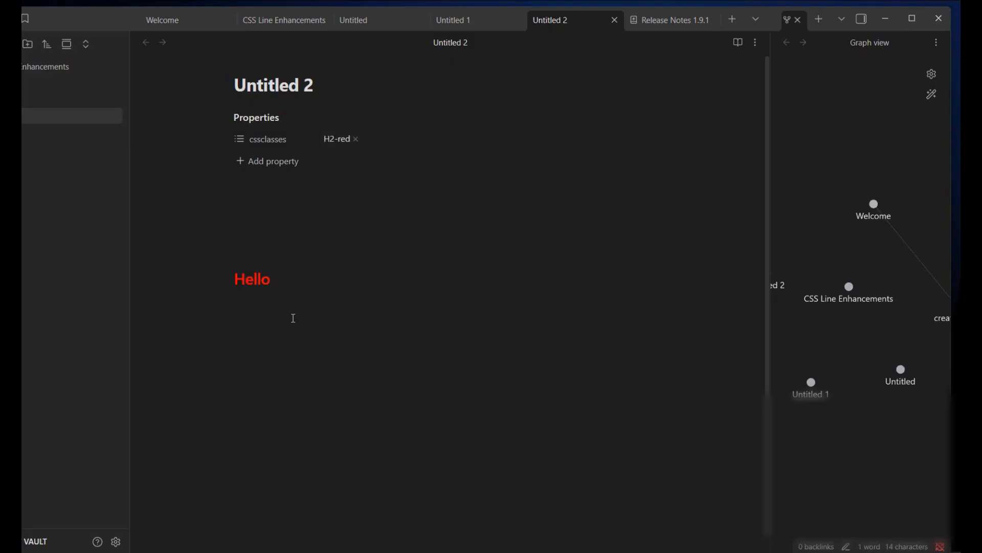